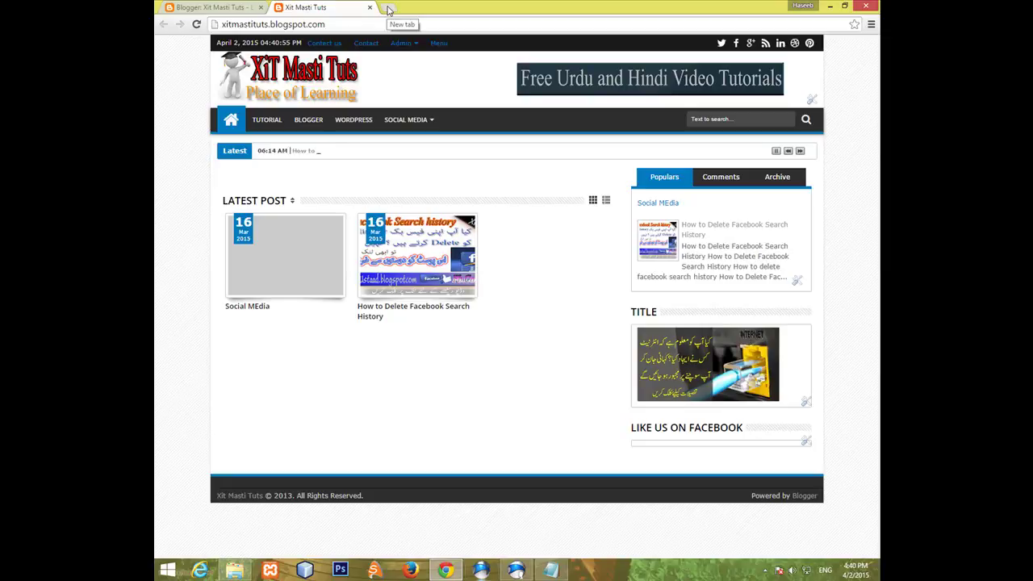
- Open Google Images in a new browser tab
click(388, 9)
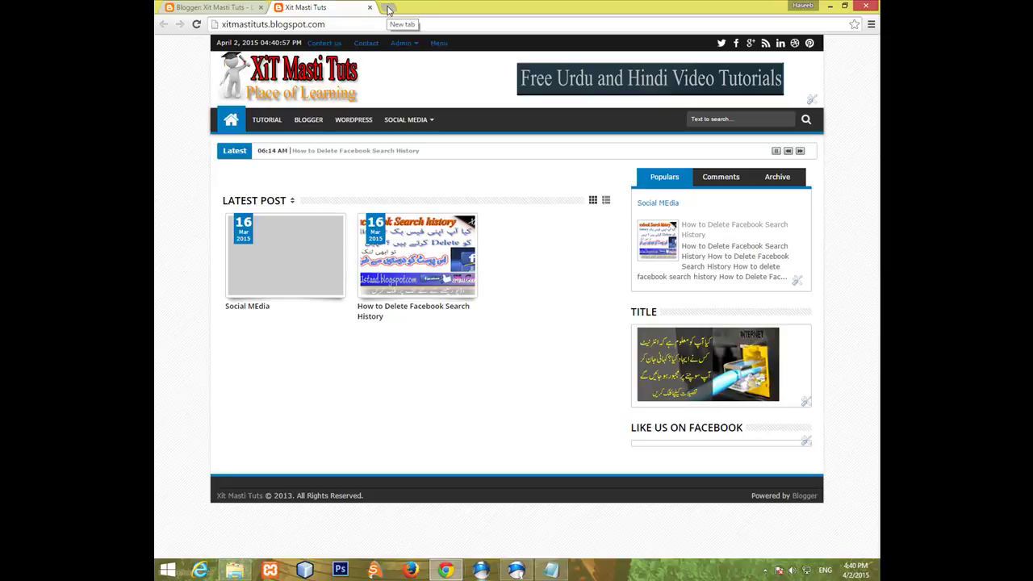
text(google.com)
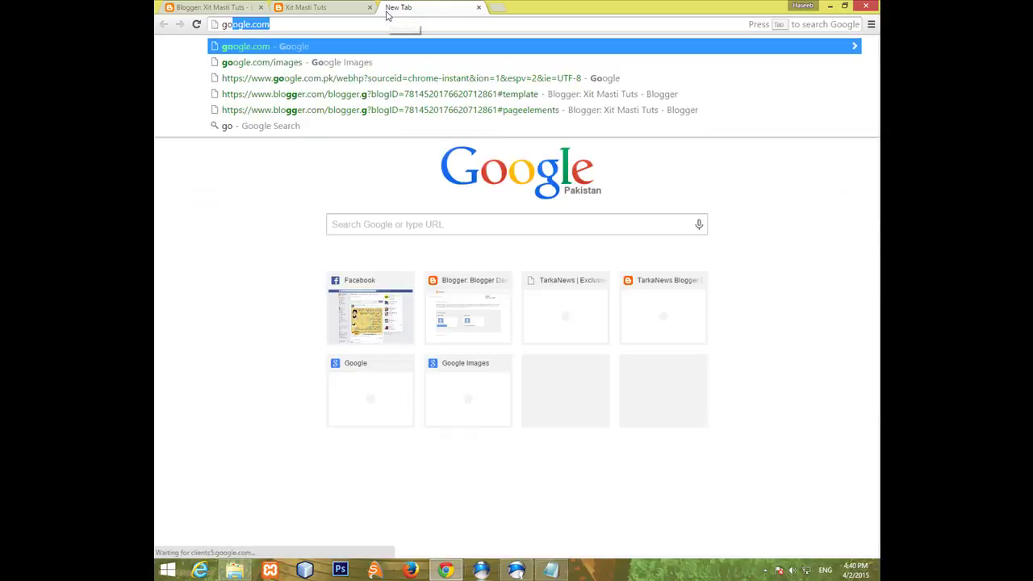
key(Down)
key(Return)
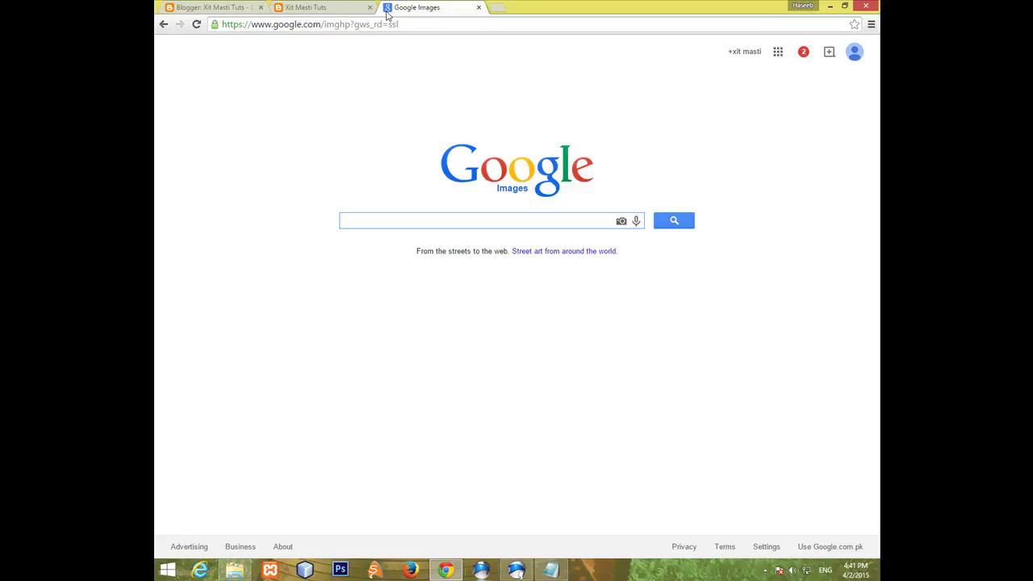
- Search Google Images for "learning pics png"
text(ar)
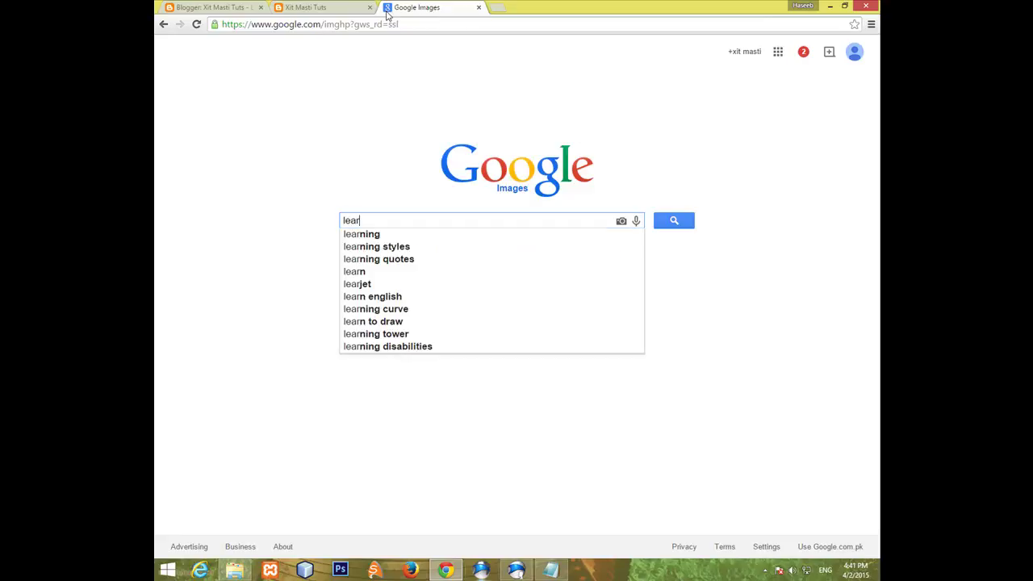
text(ning)
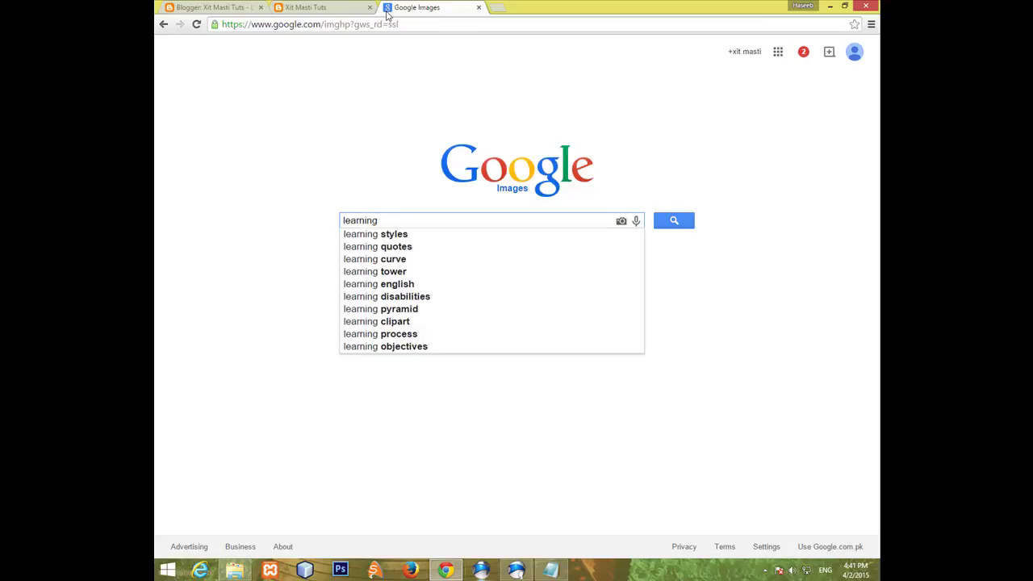
text( pics )
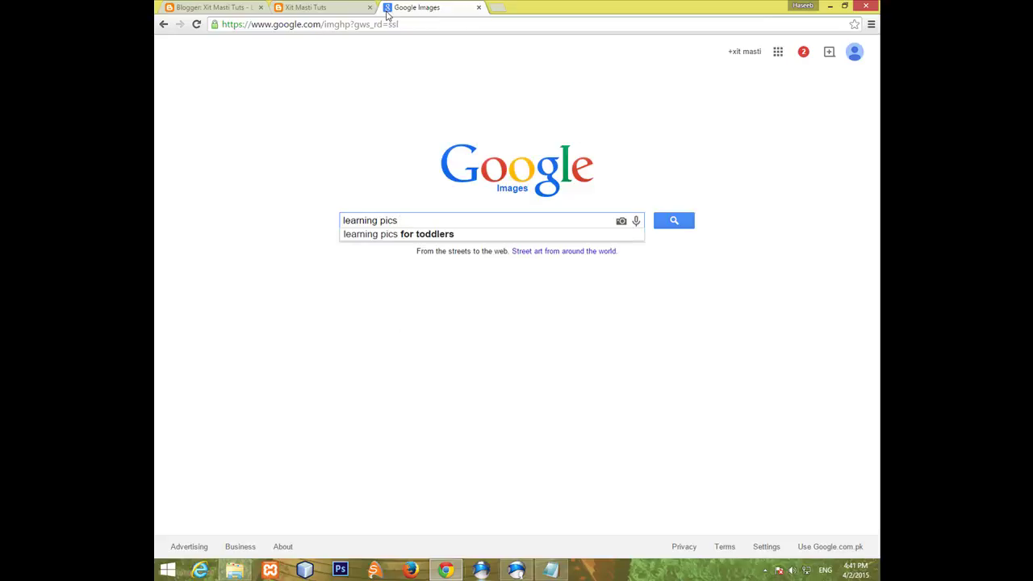
text(png)
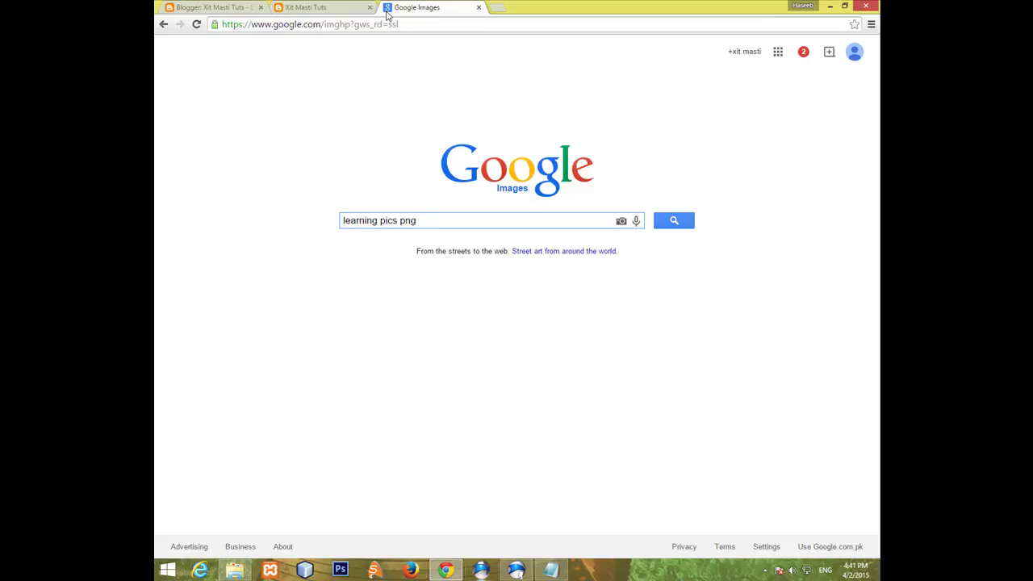
key(Return)
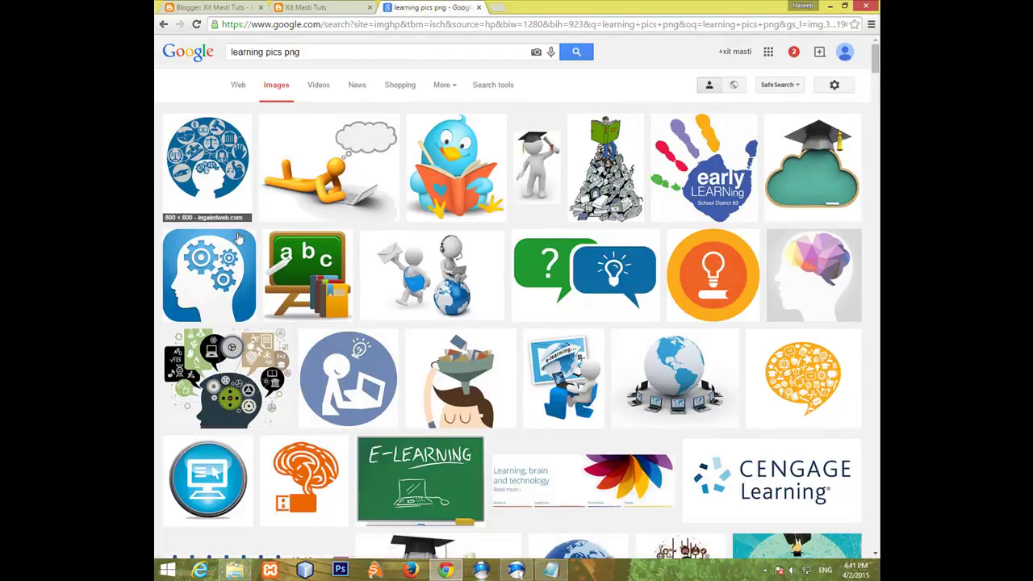
- View the white graduate figure with cap and diploma full size and save it to the Desktop as the PNG gradnews
click(533, 176)
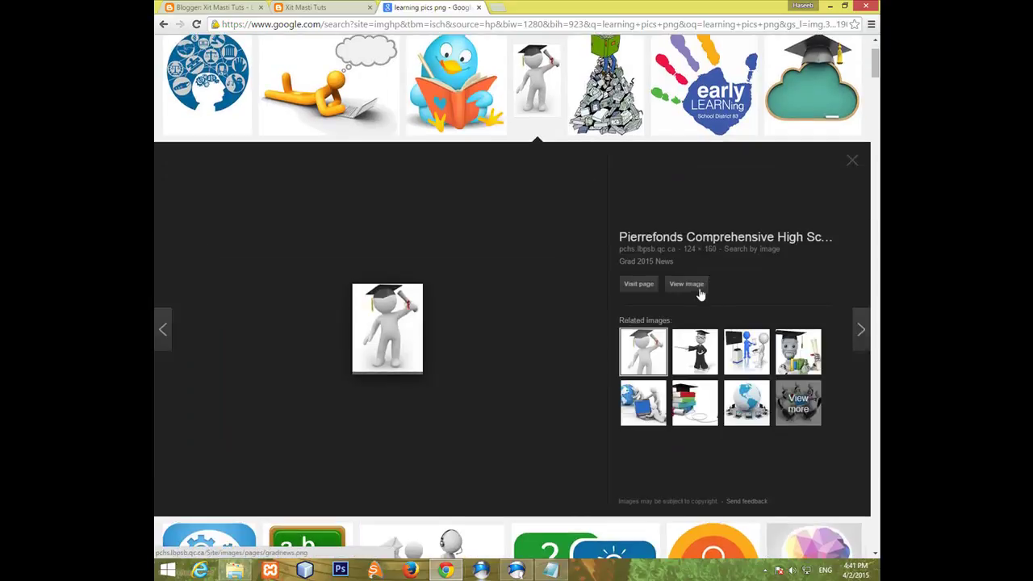
click(696, 288)
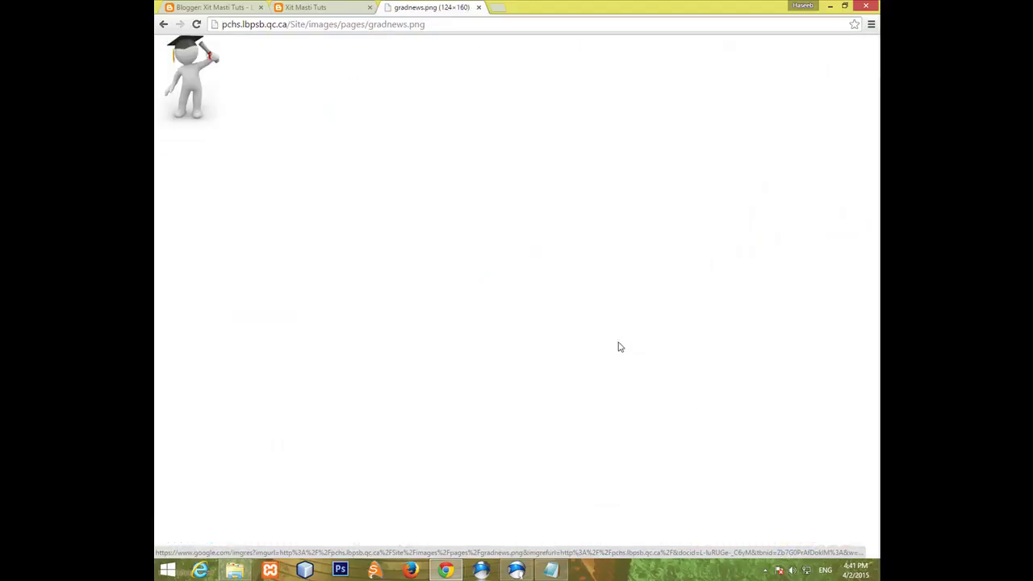
right_click(187, 91)
click(195, 95)
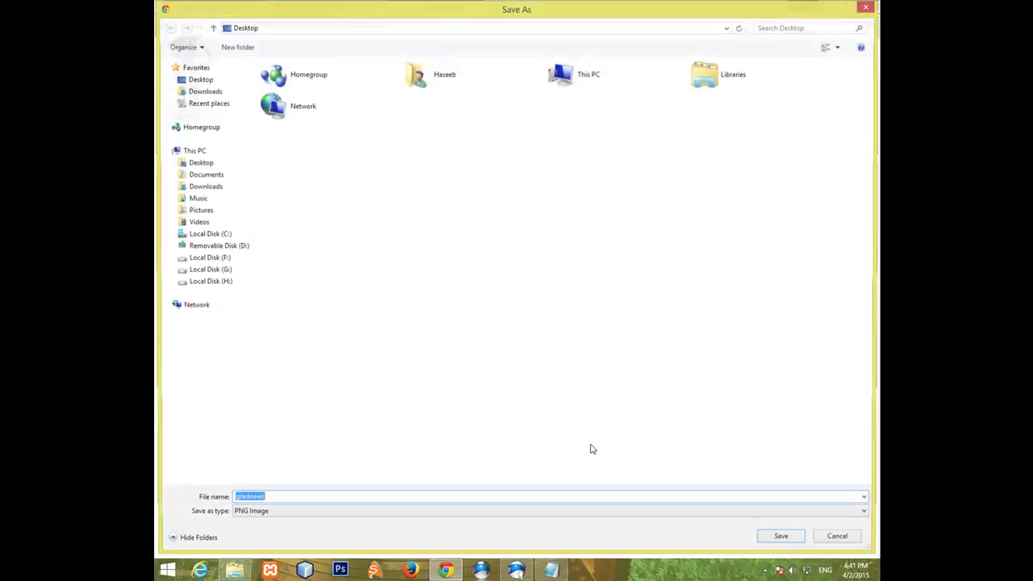
click(781, 541)
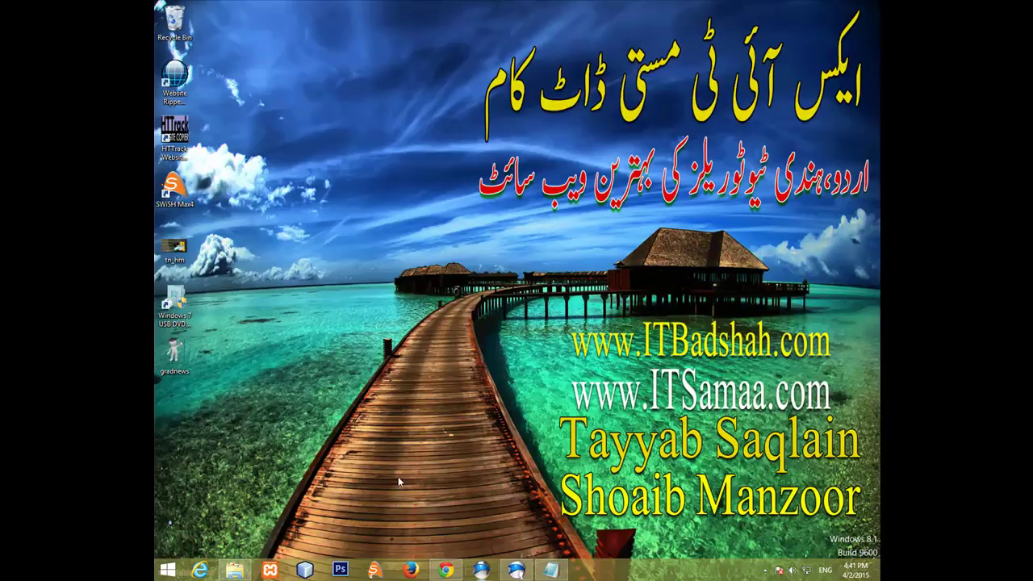
- Switch to Photoshop and create a new 220 × 90 pixel RGB document at 72 pixels/inch with a white background
click(338, 571)
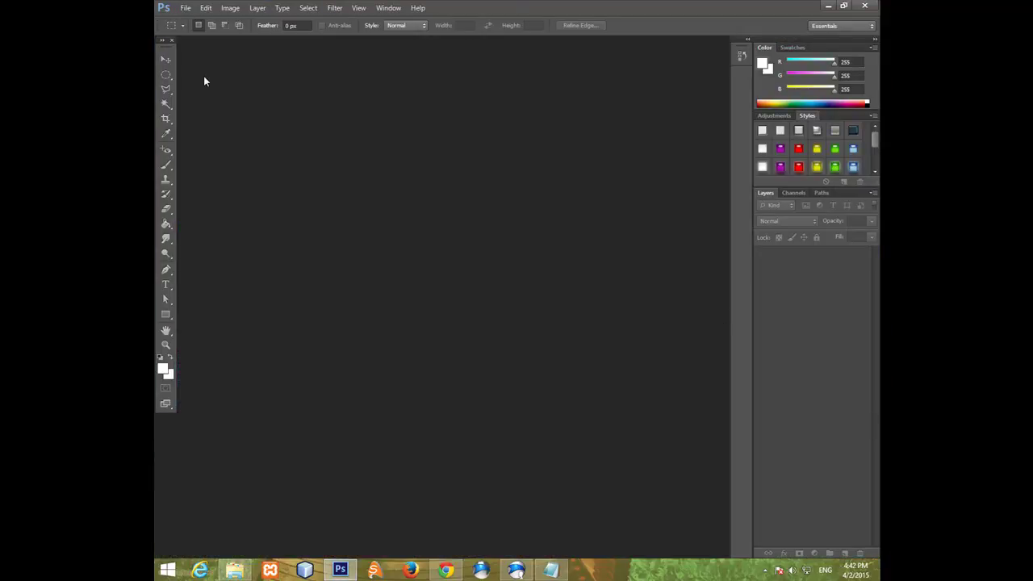
click(187, 8)
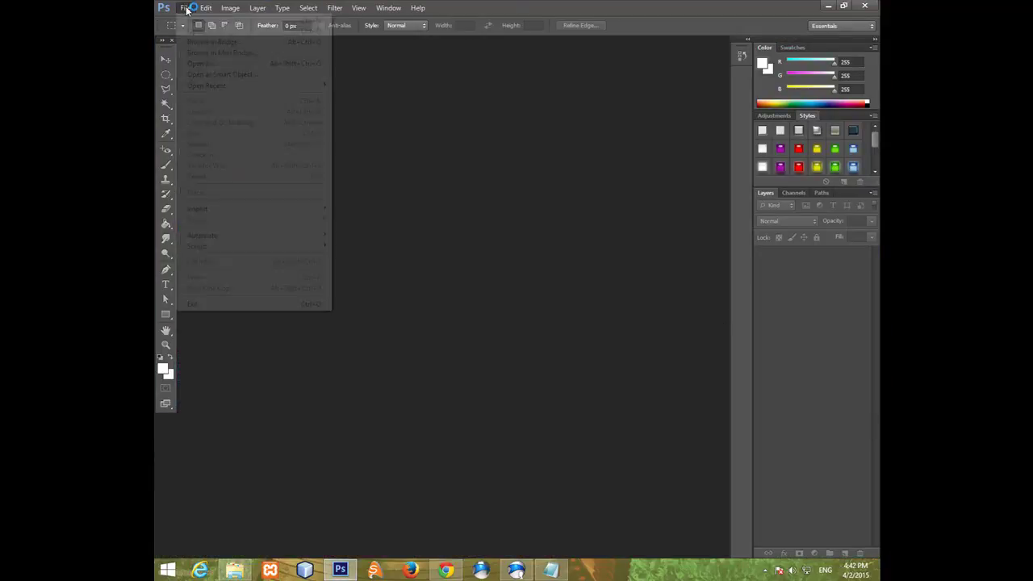
click(194, 20)
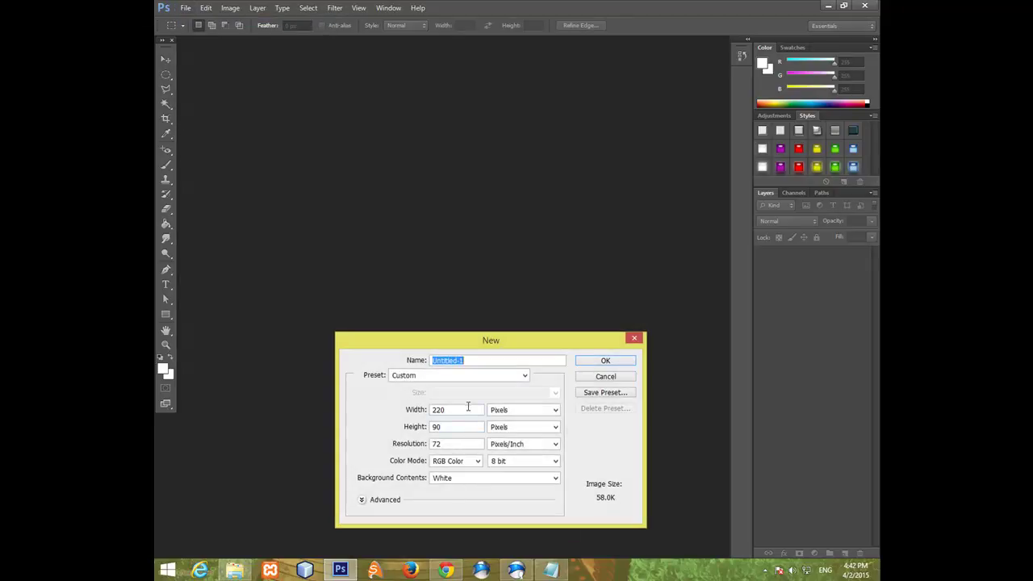
click(468, 410)
click(605, 360)
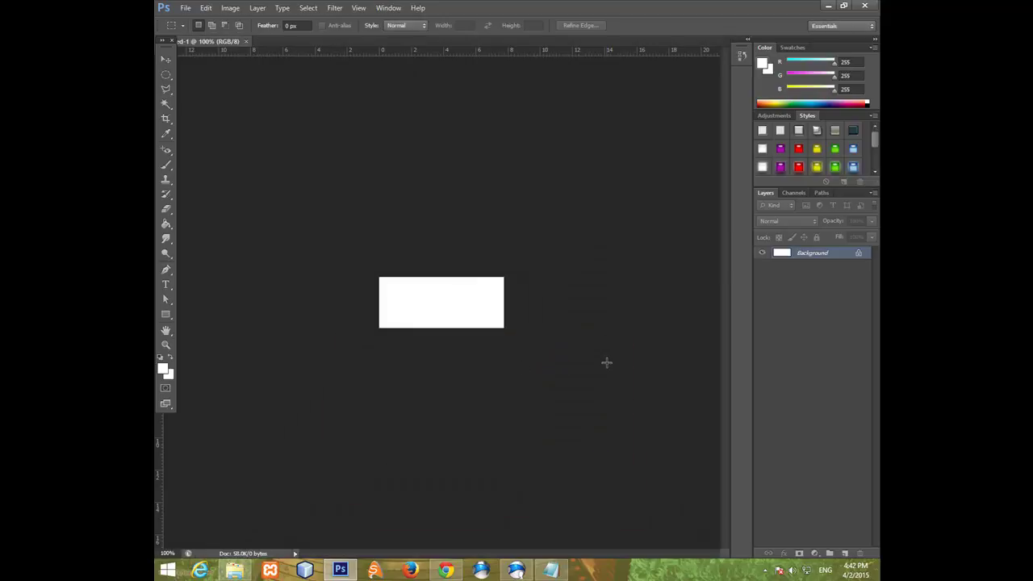
- Place the gradnews image from the Desktop and position it against the canvas's left edge, centred at about X 27 px
click(184, 9)
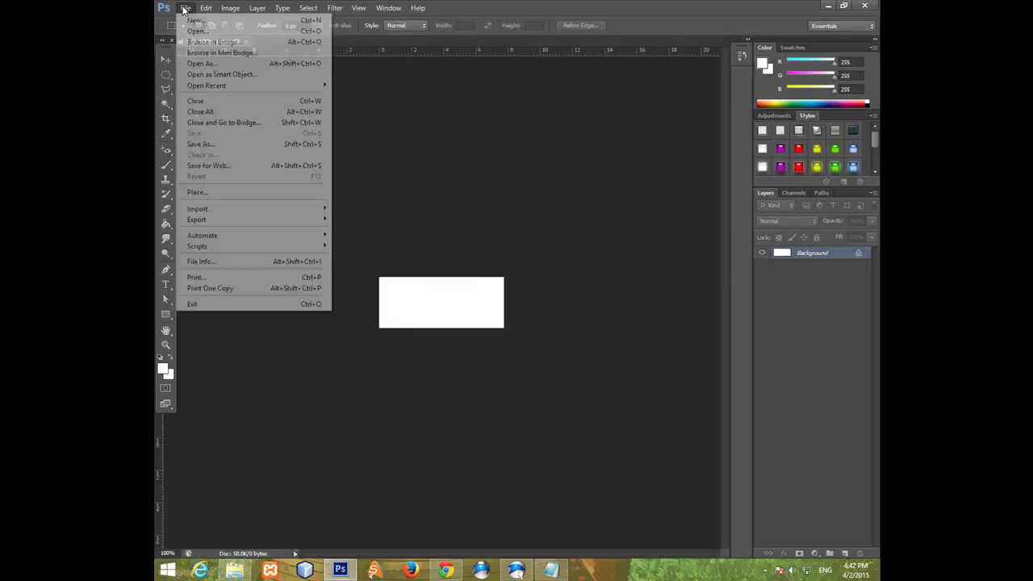
click(197, 193)
click(391, 191)
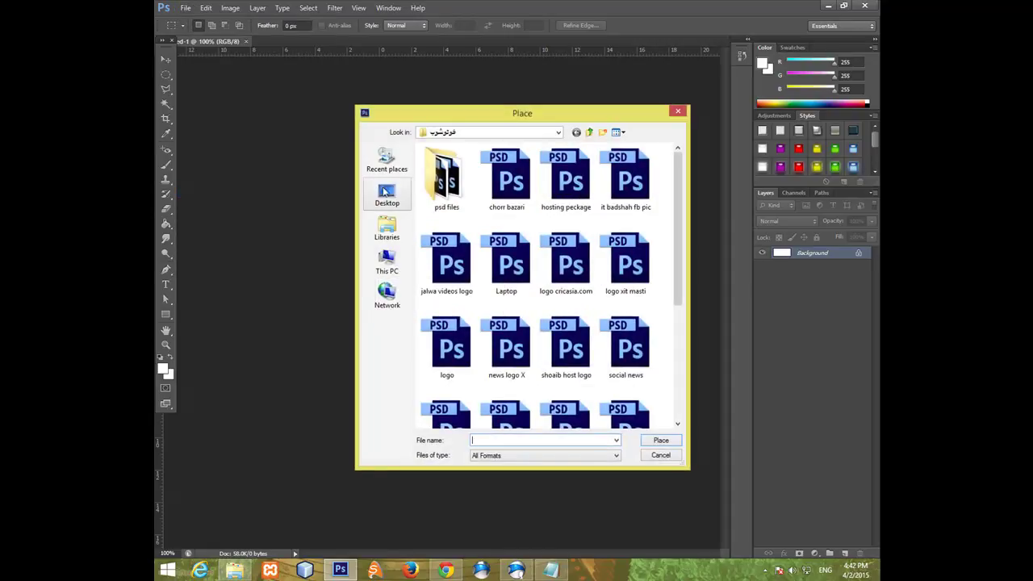
double_click(565, 246)
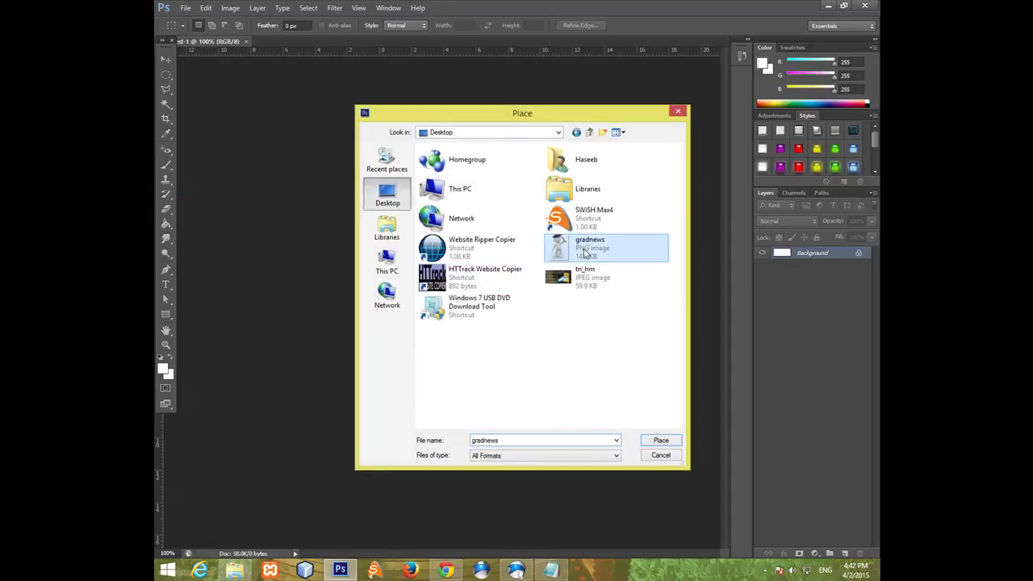
drag(434, 298, 387, 301)
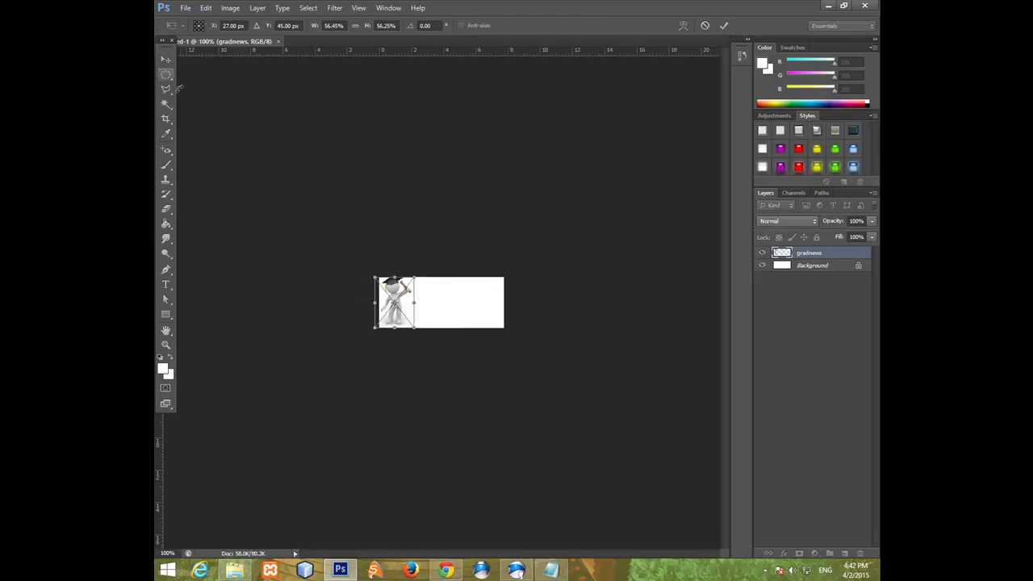
click(161, 53)
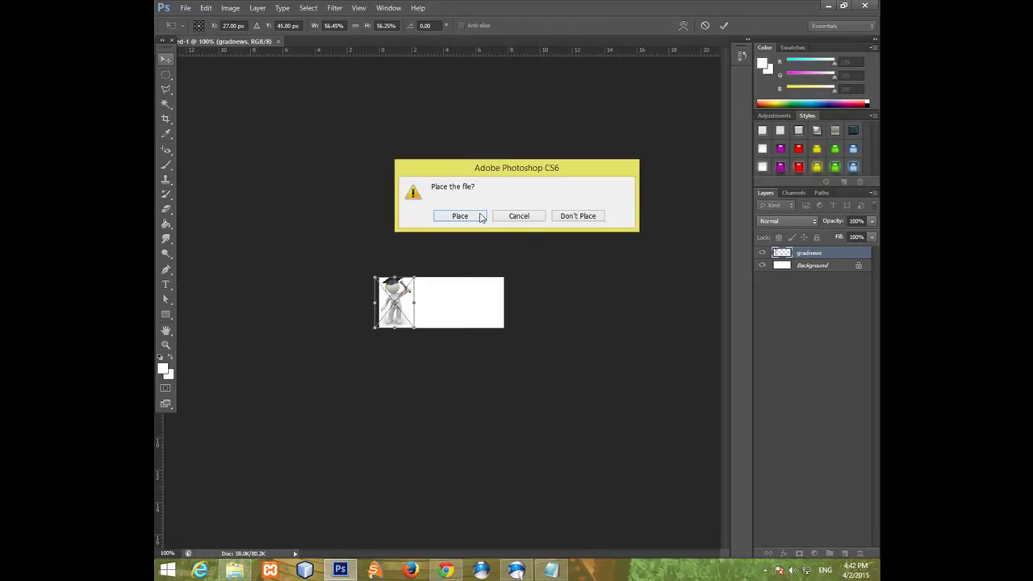
click(480, 217)
- Add a text layer reading "XiT Masti Tuts" beside the graduate figure
click(166, 284)
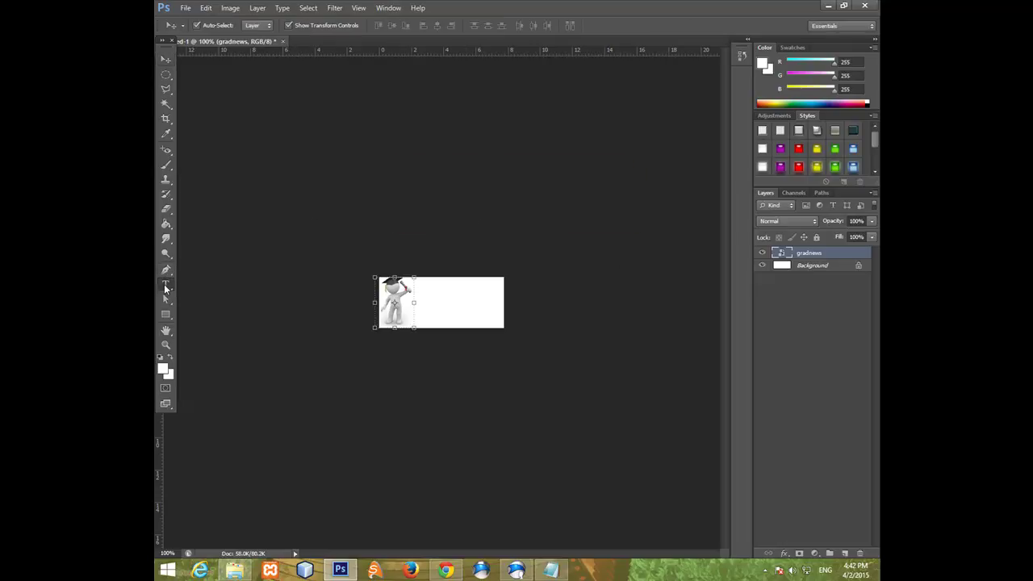
click(417, 295)
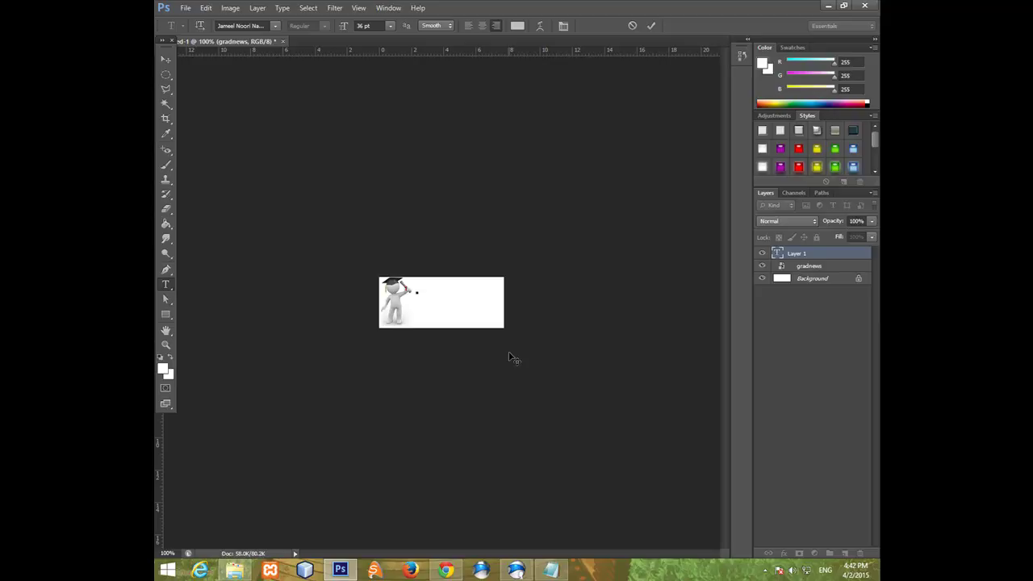
text(T)
text(ٹیسٹ)
key(BackSpace)
key(BackSpace)
text(یسٹ)
click(165, 59)
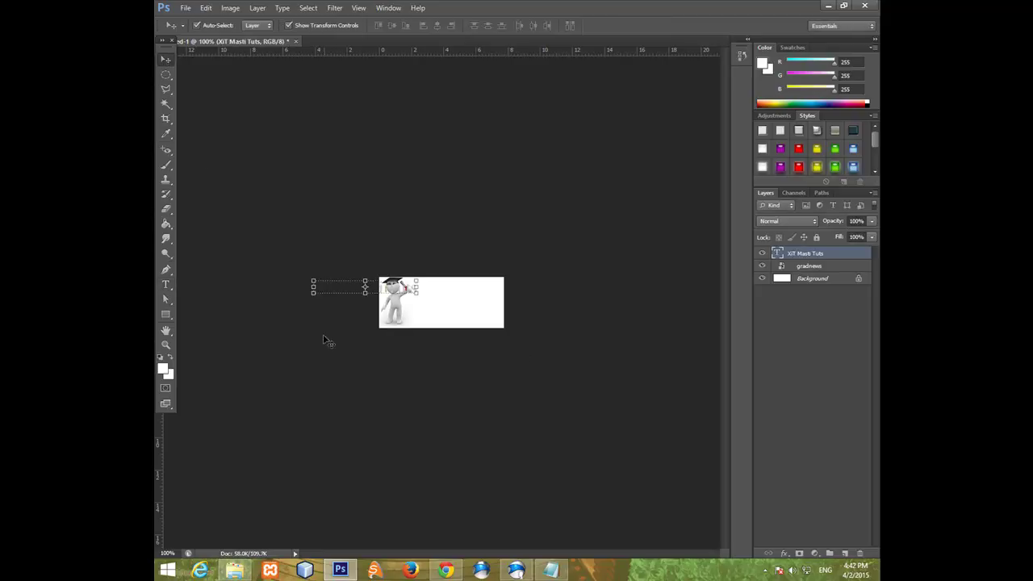
- Select only the XiT Masti Tuts text layer and nudge it right until it starts just past the graduate figure
shift+click(395, 303)
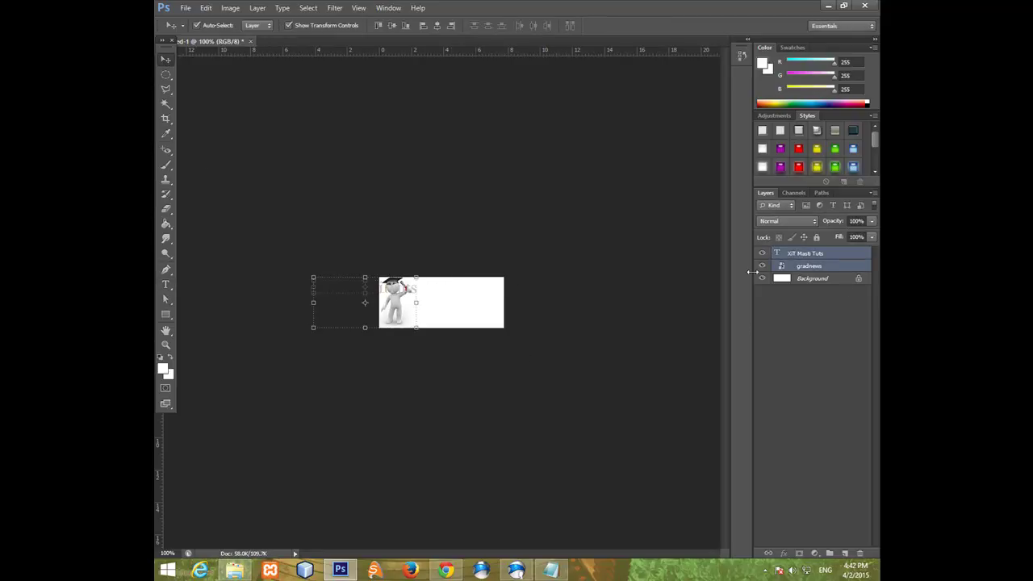
click(845, 279)
click(837, 260)
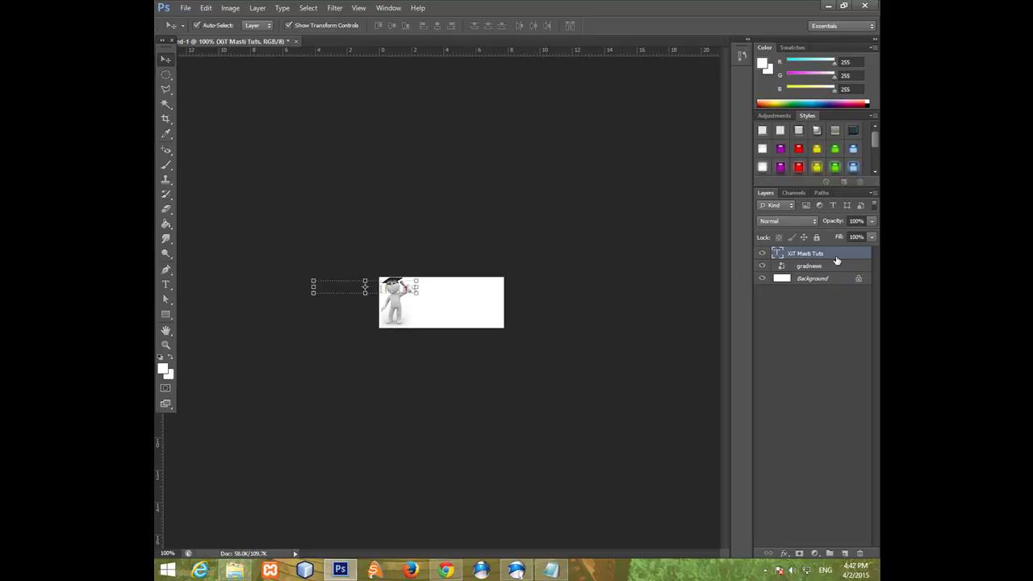
key(Right)
key(Right)
key(Right)
key(Right)
key(Right)
key(Right)
key(Right)
key(Right)
key(Right)
key(Right)
key(Right)
key(Right)
key(Right)
key(Right)
key(Right)
key(Right)
key(Right)
key(Right)
key(Right)
key(Right)
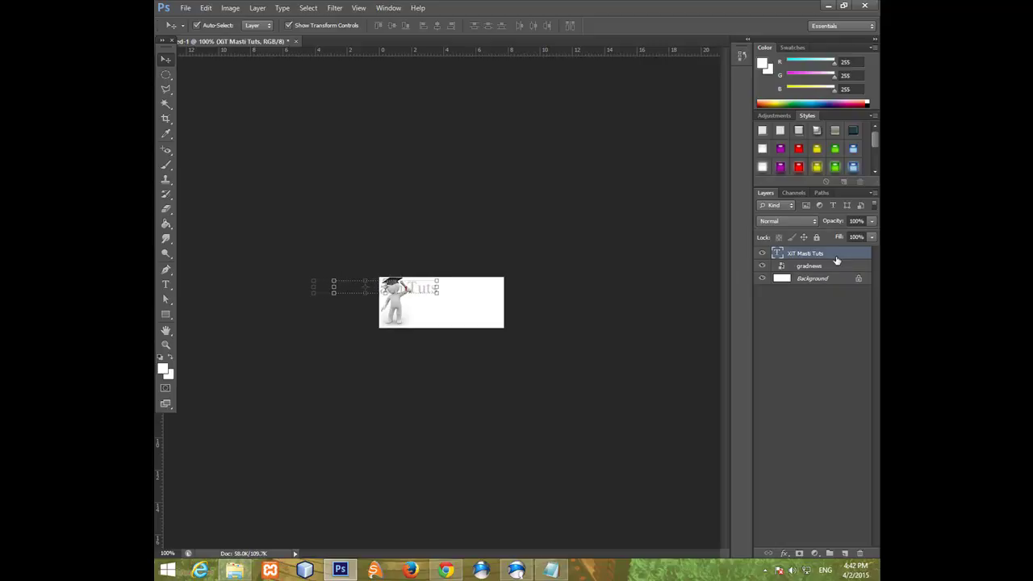
key(Right)
key(Right)
key(Right)
key(Right)
key(Right)
key(Right)
key(Right)
key(Right)
key(Right)
key(Right)
key(Right)
key(Right)
key(Right)
key(Right)
key(Right)
key(Right)
key(Right)
key(Right)
key(Right)
key(Right)
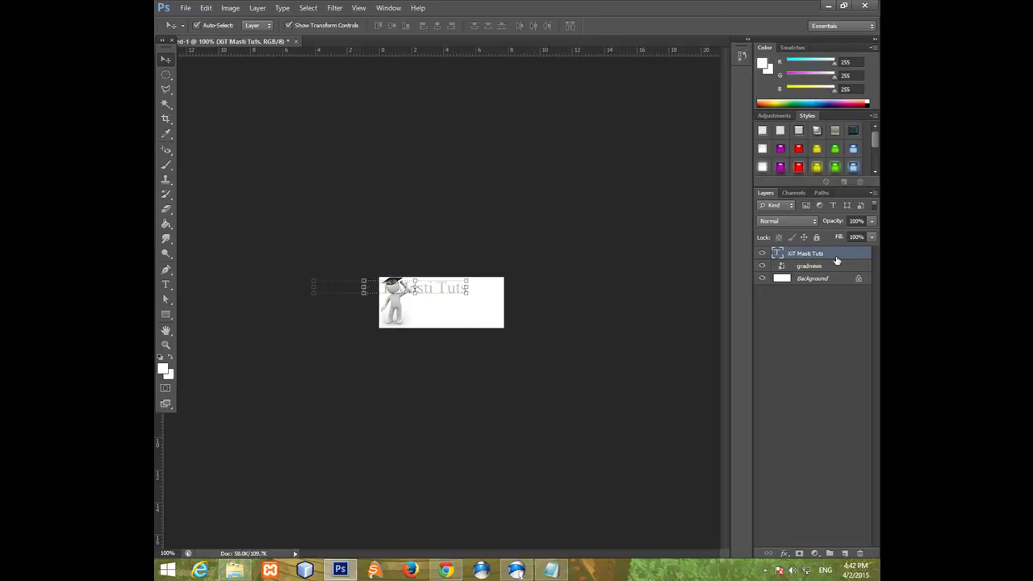
key(Right)
key(Right)
key(Right)
key(Right)
key(Right)
key(Right)
key(Right)
key(Right)
key(Right)
key(Right)
key(Right)
key(Right)
key(Right)
key(Right)
key(Right)
key(Right)
key(Right)
key(Right)
key(Right)
key(Right)
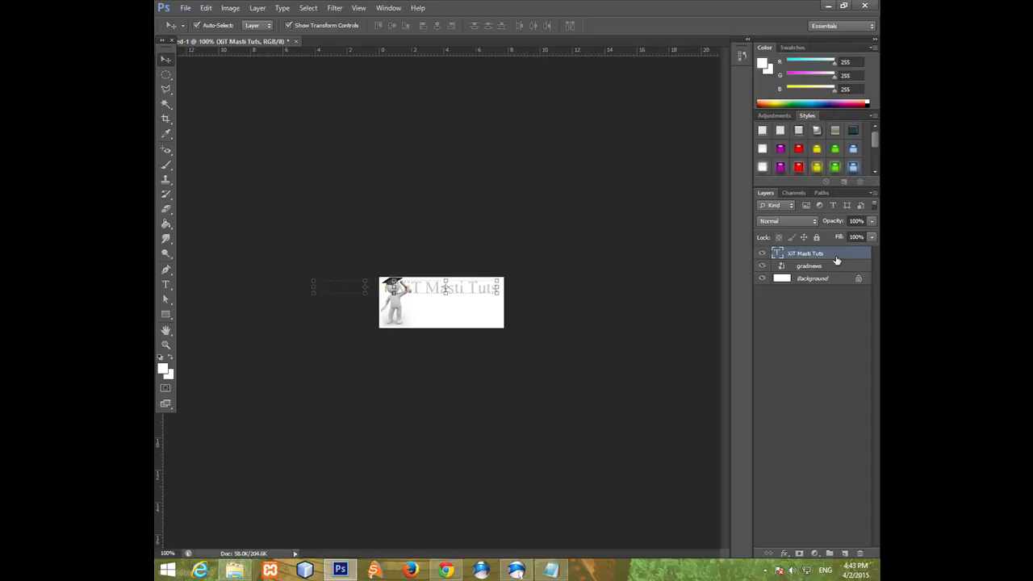
key(Right)
key(Right)
key(Right)
key(Right)
key(Right)
key(Right)
key(Right)
key(Right)
key(Right)
key(Right)
key(Right)
key(Right)
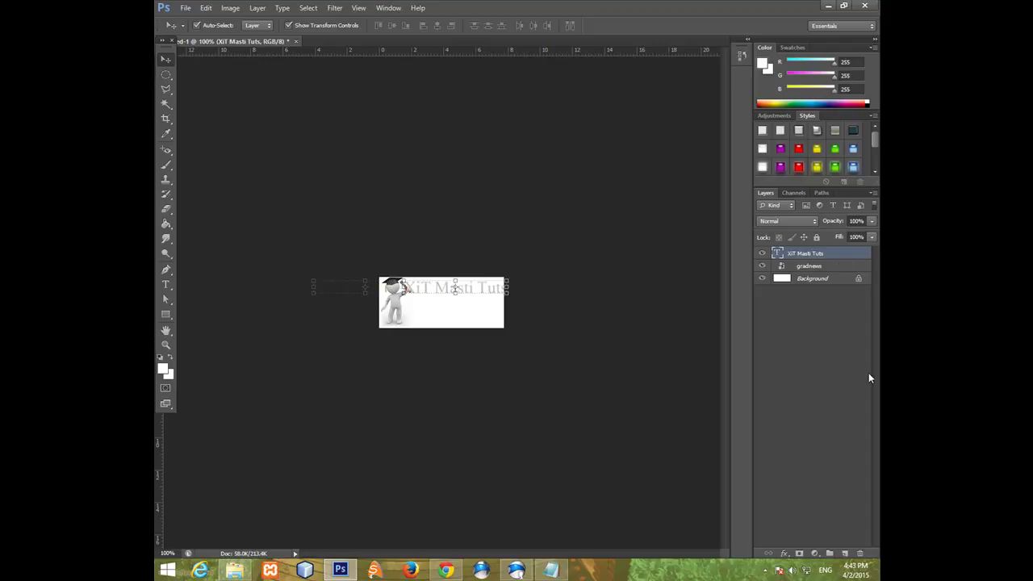
key(Right)
key(Right)
key(Right)
key(Right)
key(Right)
key(Right)
key(Right)
key(Right)
key(Right)
key(Right)
key(Right)
key(Right)
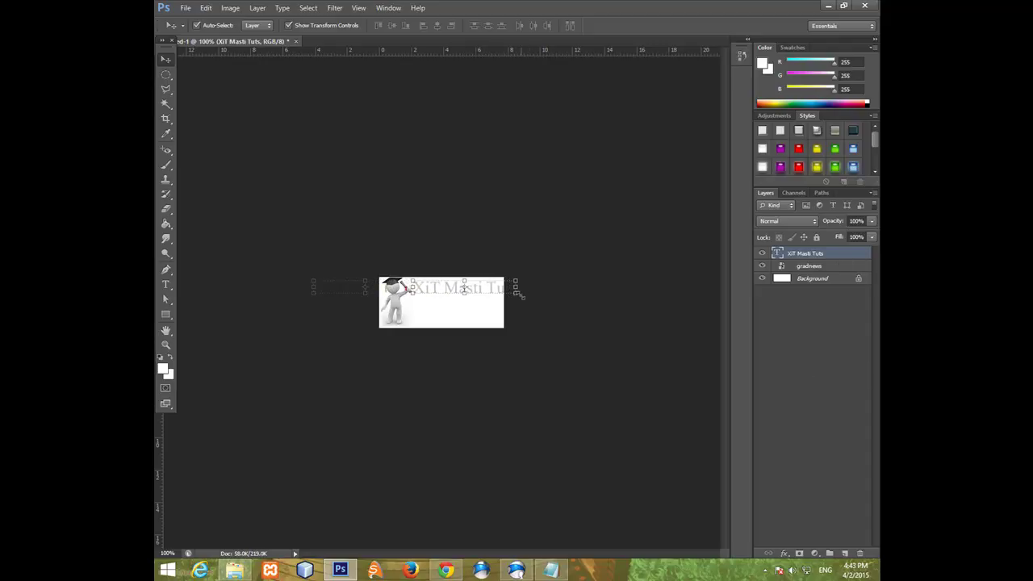
- Scale the XiT Masti Tuts text to about 83% width and 165% height, nudge it up near the canvas's upper edge, and apply the transformation
drag(517, 293, 460, 323)
key(Right)
key(Right)
key(Right)
key(Up)
key(Up)
key(Up)
key(Up)
key(Up)
key(Up)
key(Up)
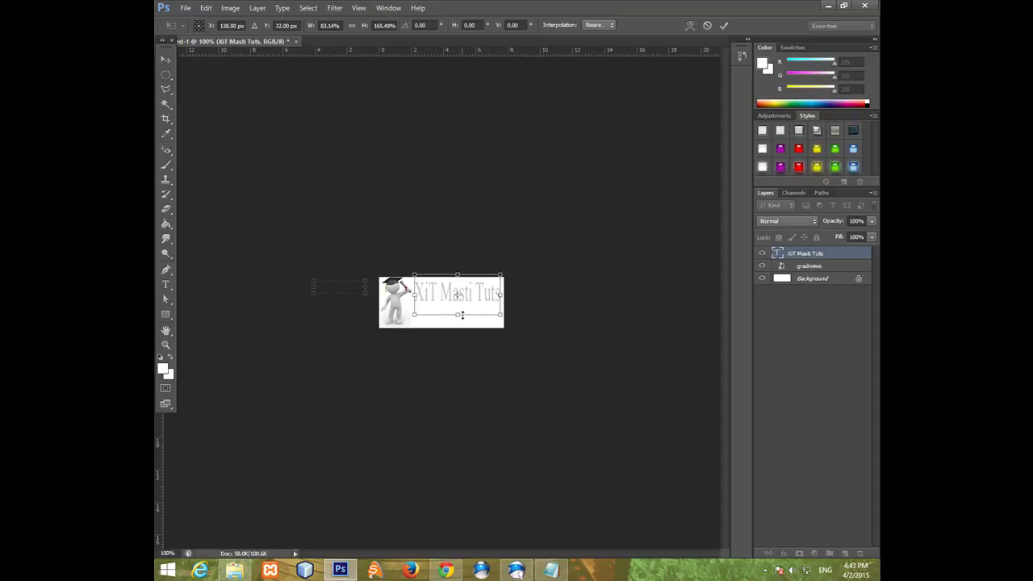
click(167, 60)
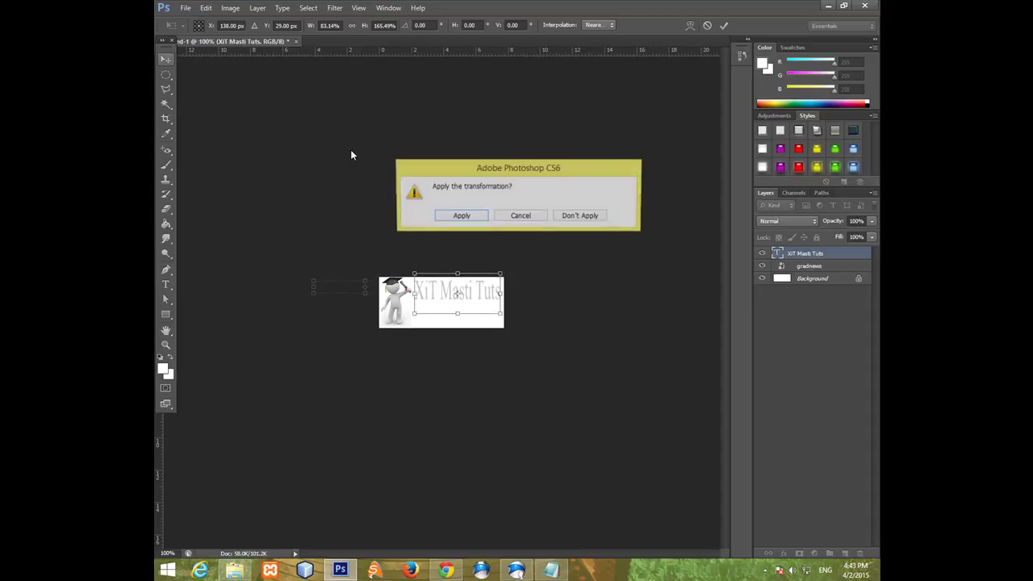
click(464, 215)
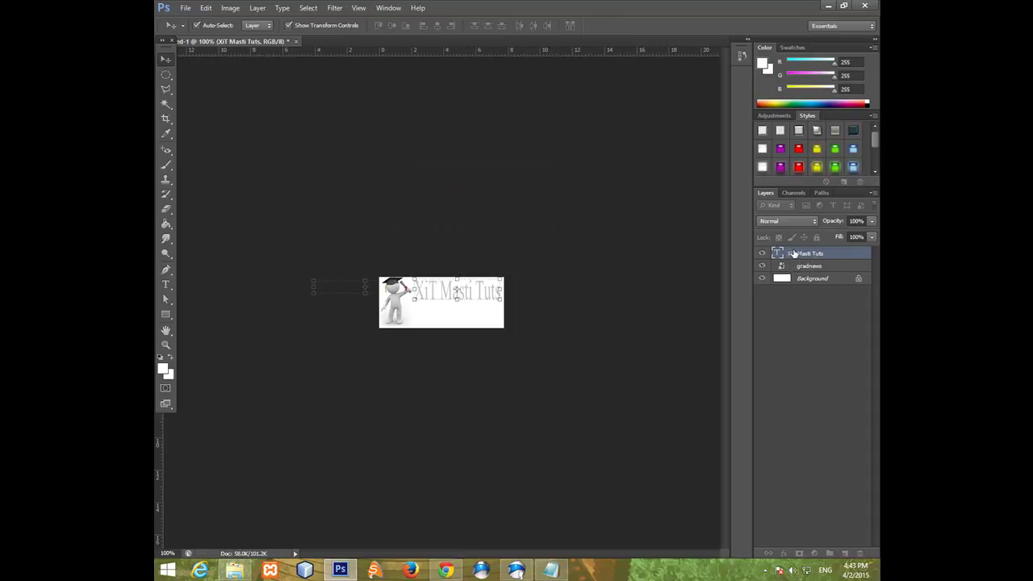
- Add a Color Overlay in bright orange to the XiT Masti Tuts text layer's blending options
right_click(793, 255)
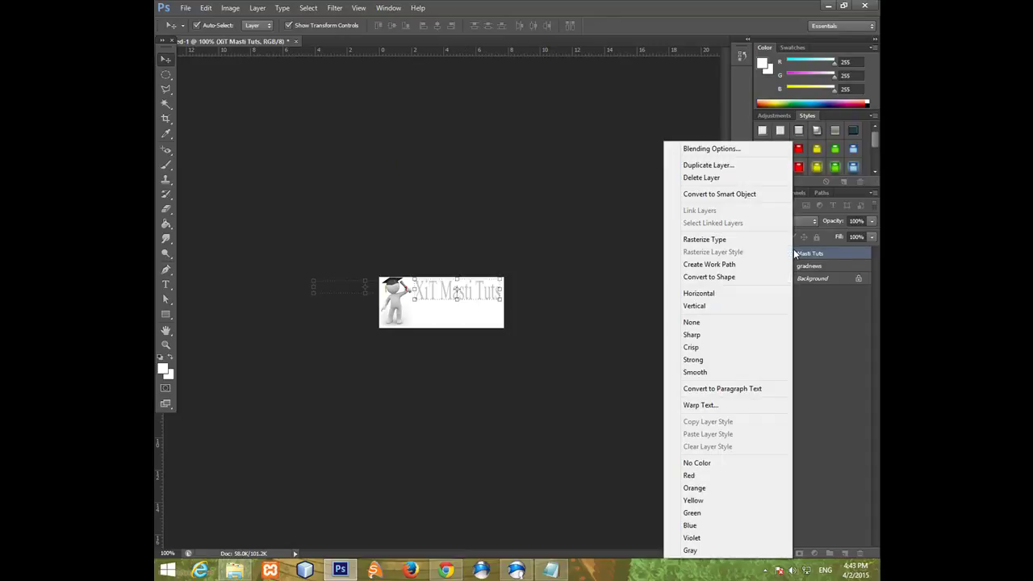
click(720, 149)
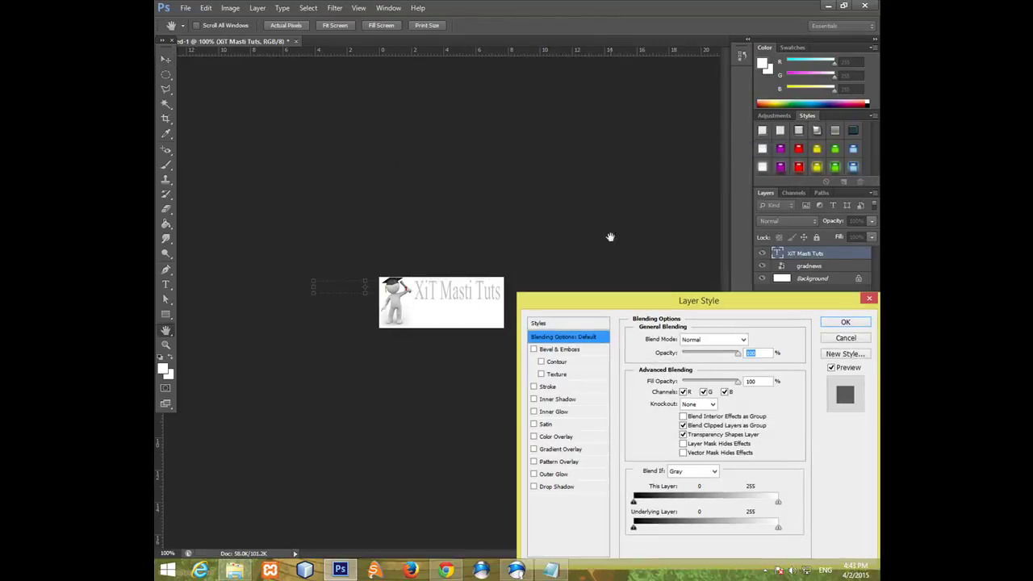
drag(609, 302, 599, 273)
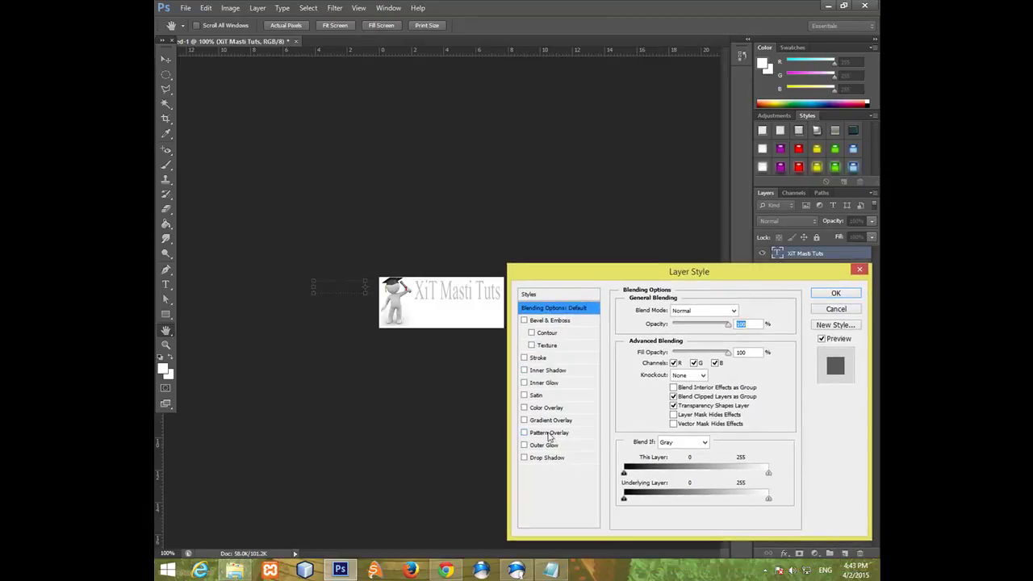
click(545, 410)
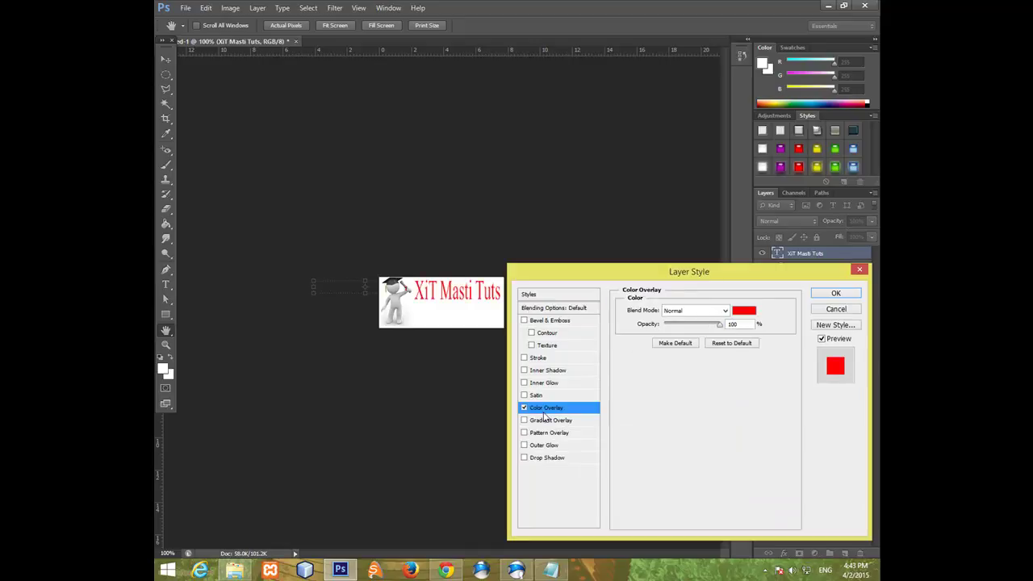
click(747, 313)
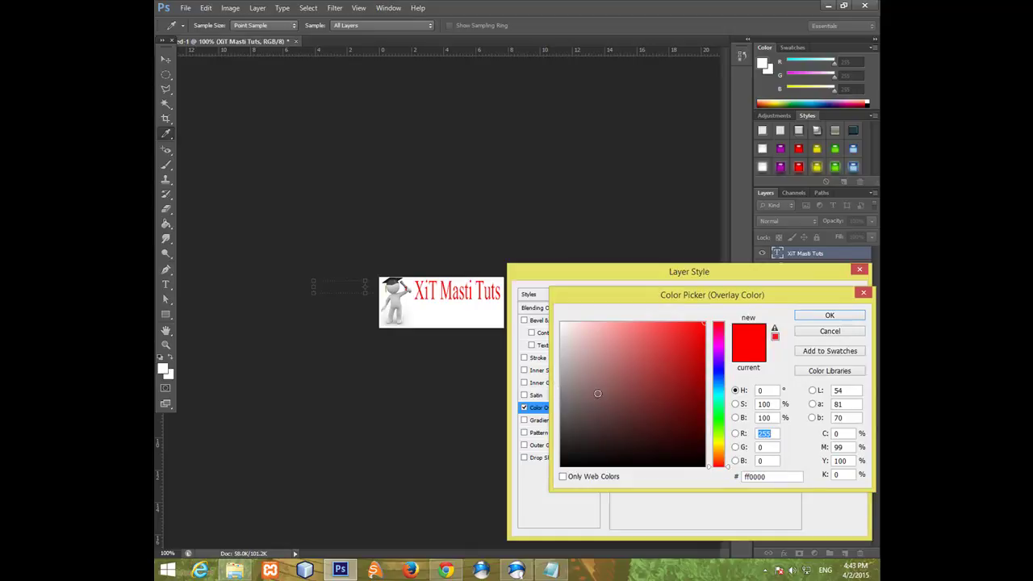
click(718, 372)
drag(695, 372, 718, 353)
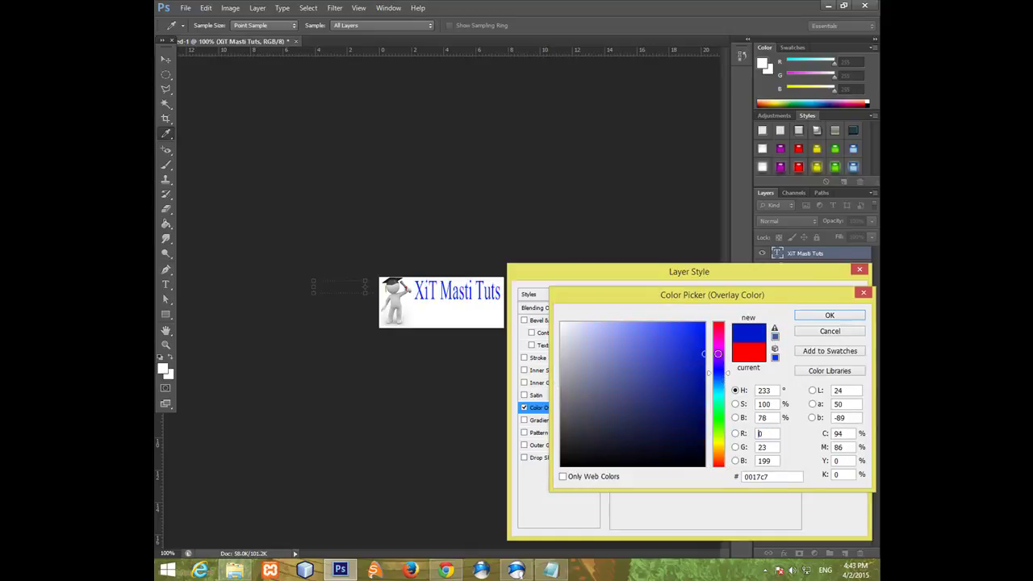
click(707, 321)
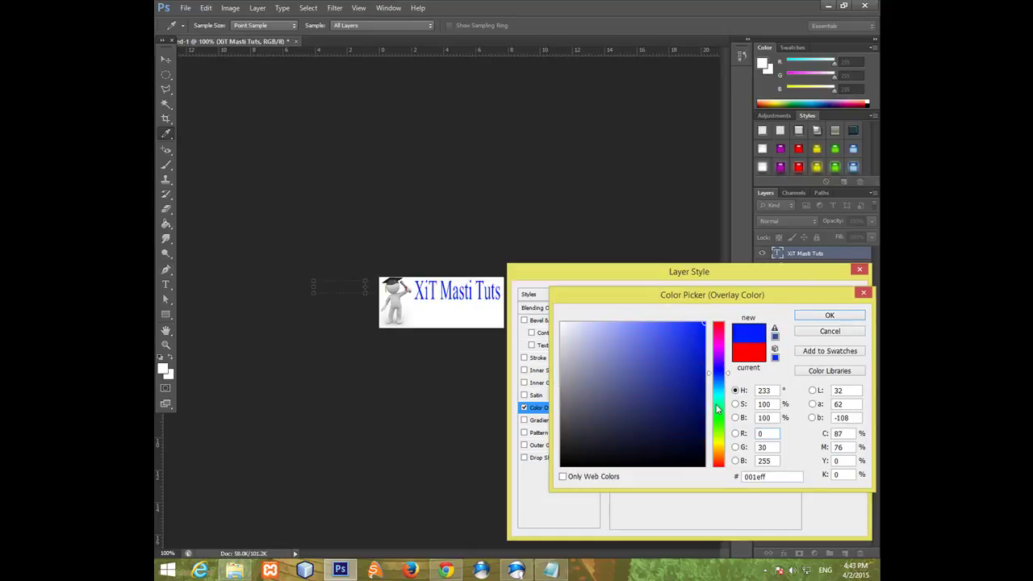
drag(716, 409, 720, 457)
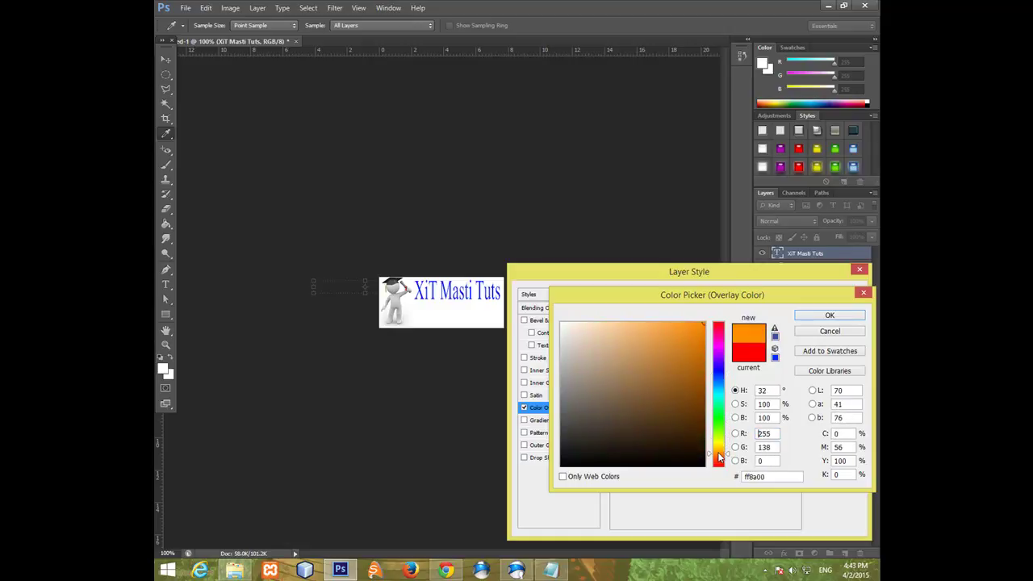
click(704, 346)
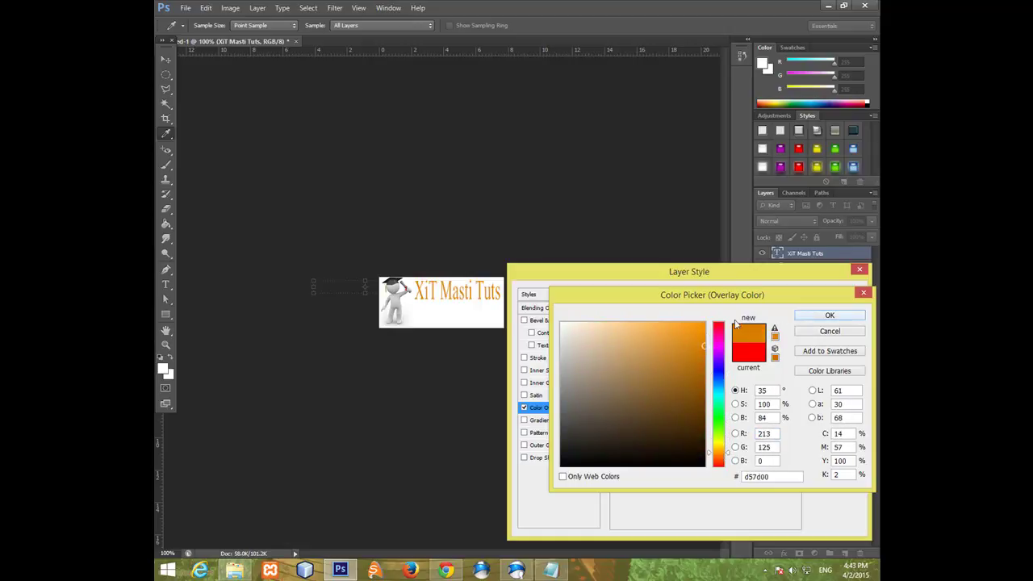
click(807, 316)
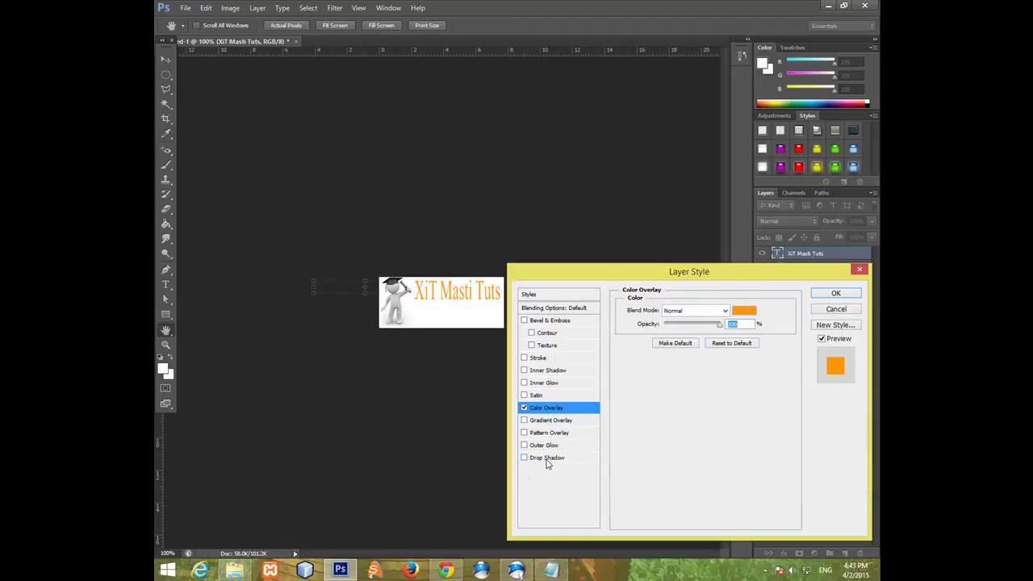
- Add a 2 px black outside Stroke to the XiT Masti Tuts text and apply the layer style
click(534, 360)
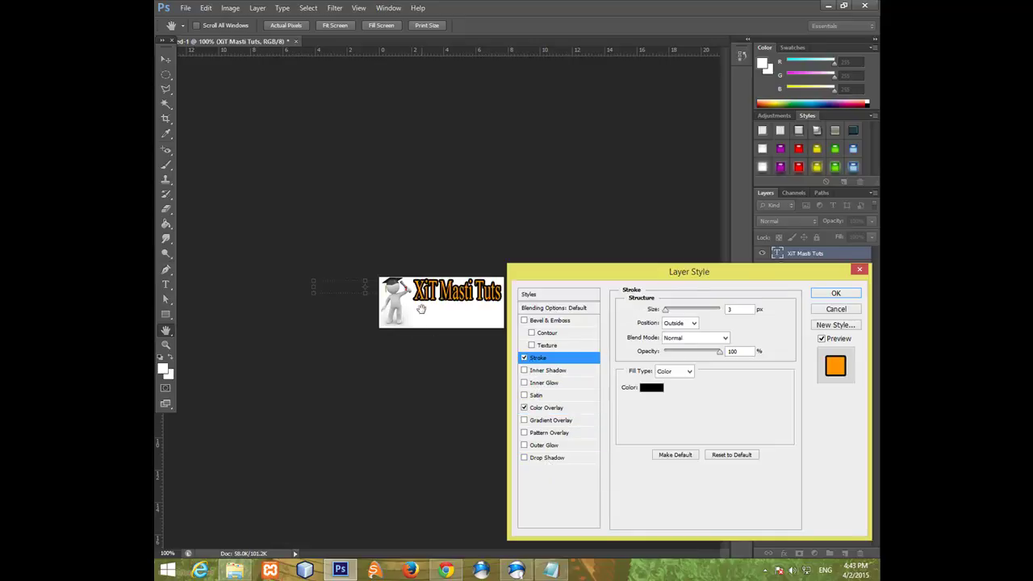
double_click(737, 311)
text(2)
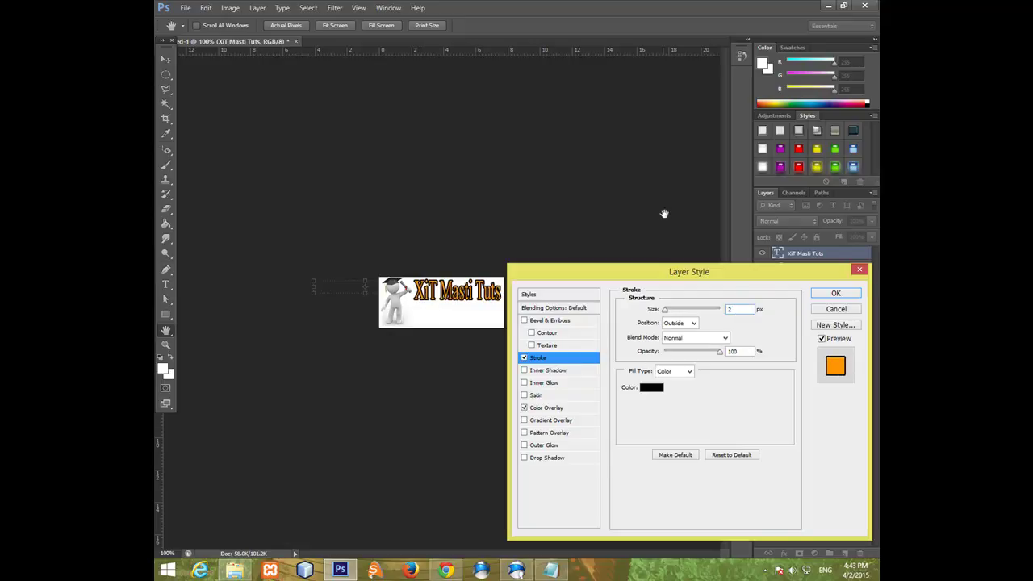
click(835, 293)
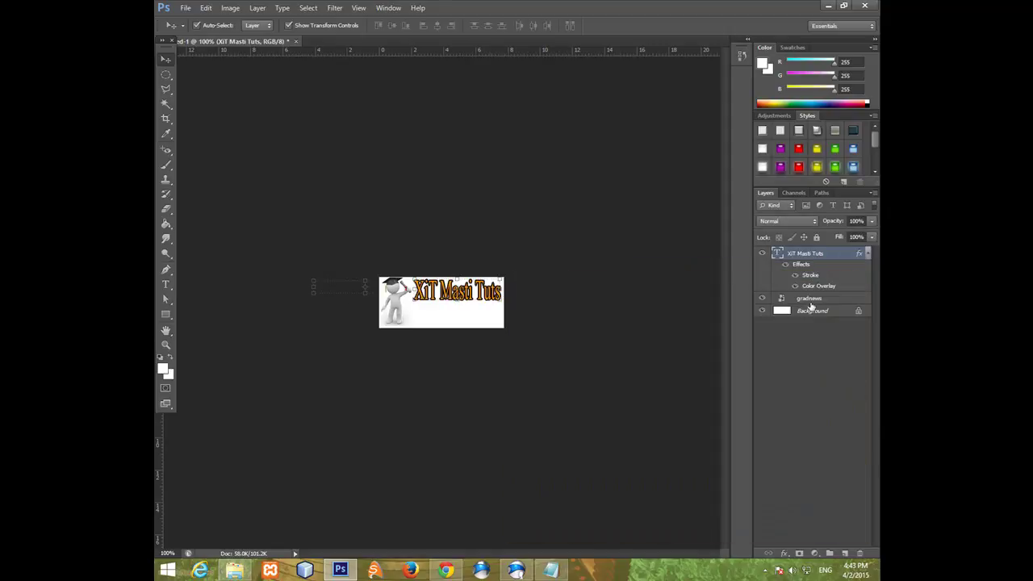
- Add a text layer reading "Place of Learning" below the XiT Masti Tuts title
click(165, 286)
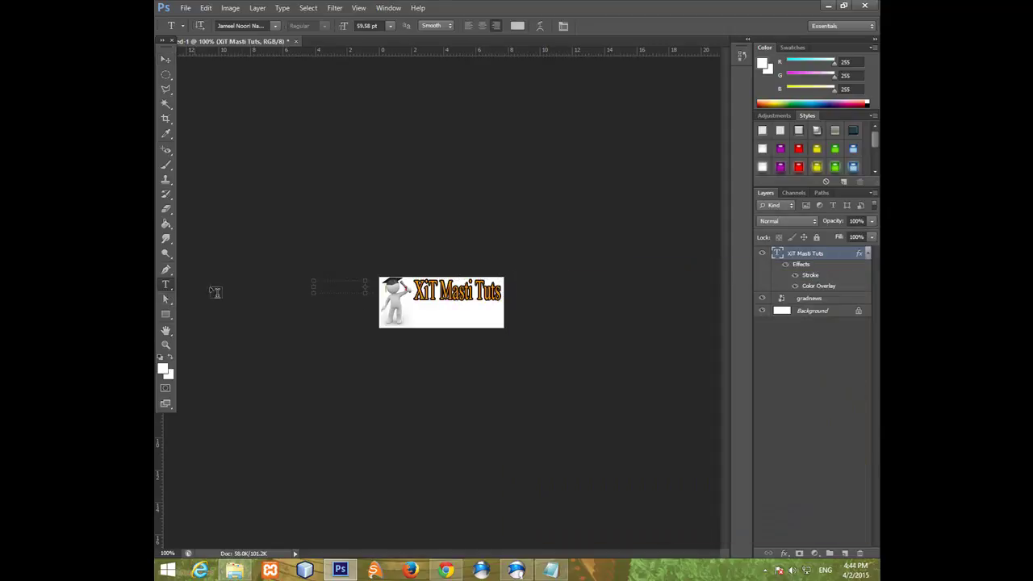
click(428, 320)
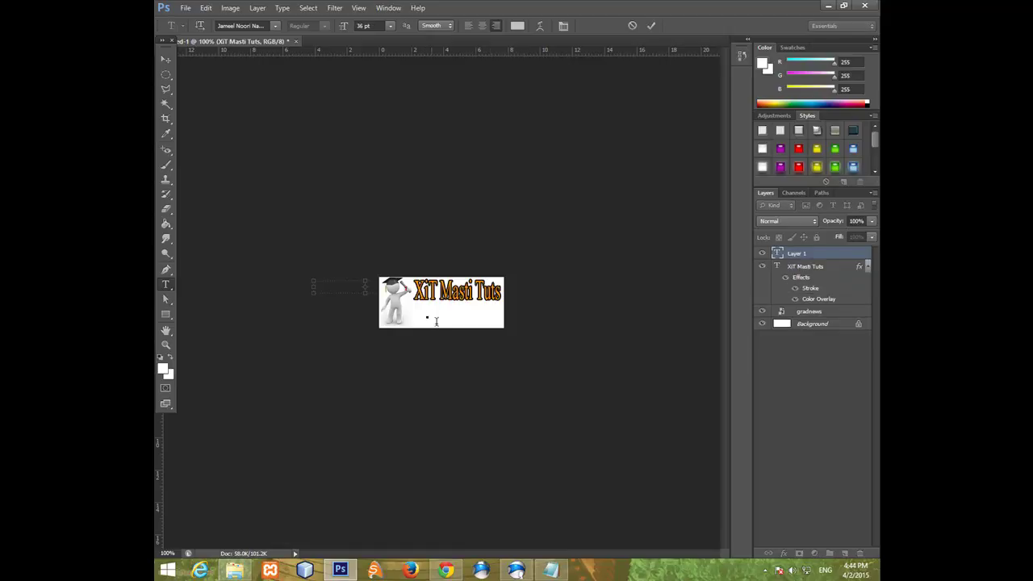
text(Place of Learning)
click(165, 60)
click(440, 302)
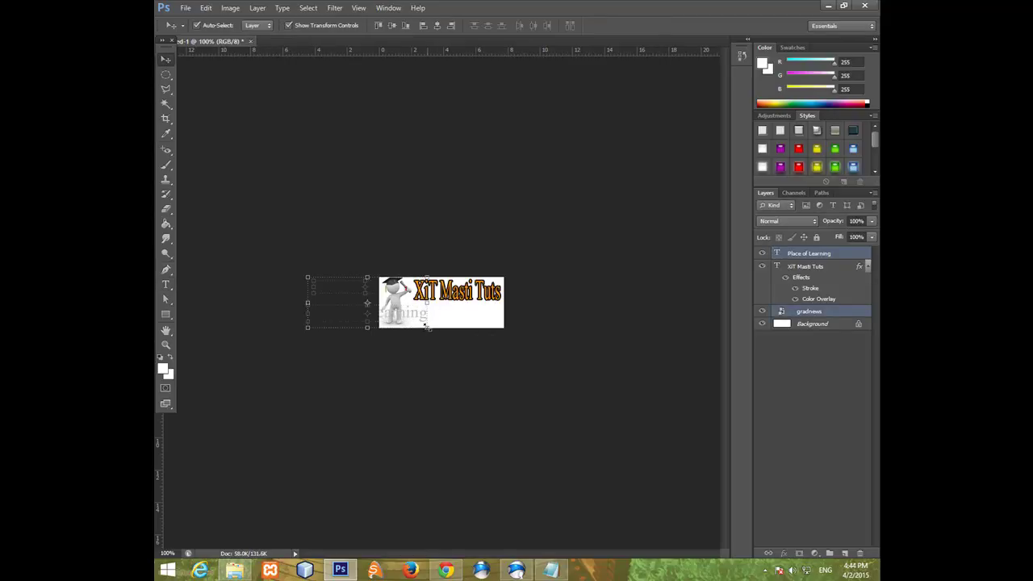
drag(426, 326, 399, 330)
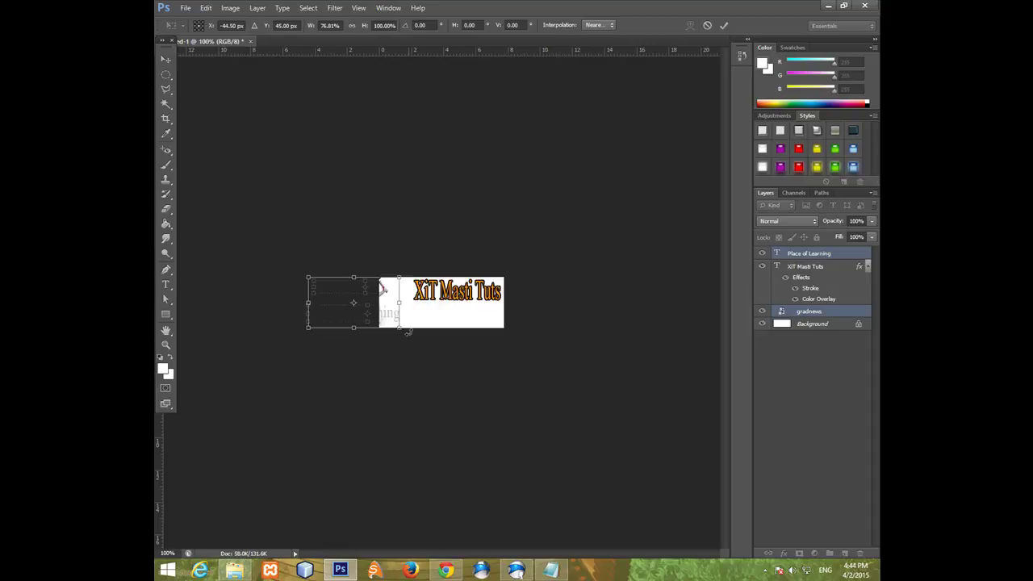
key(ctrl+z)
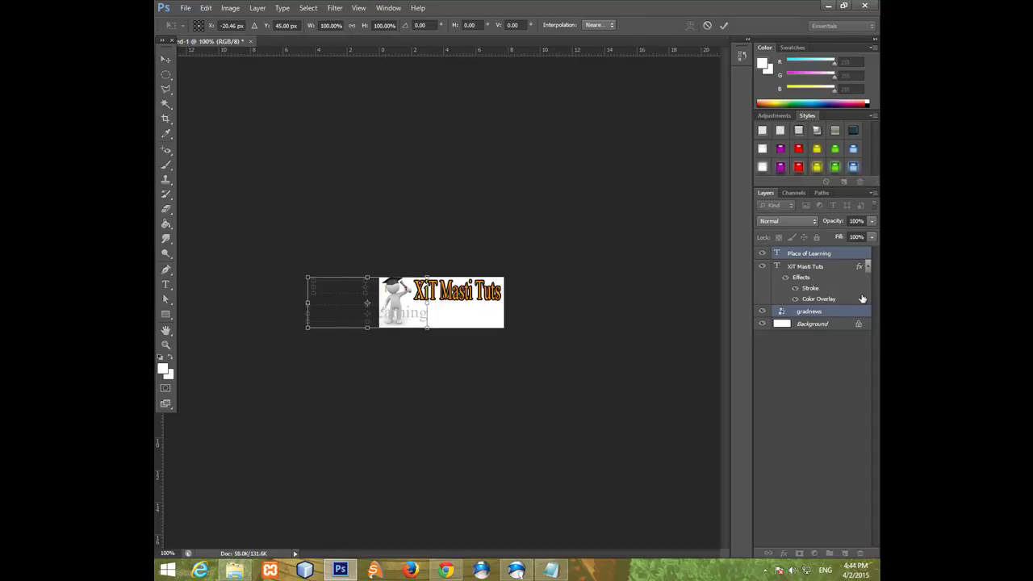
click(164, 87)
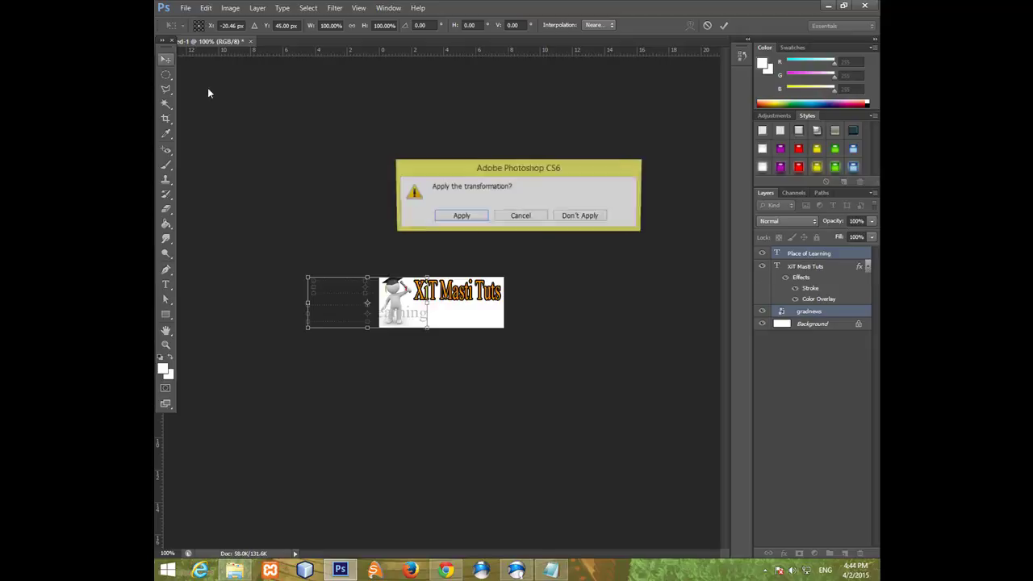
click(471, 218)
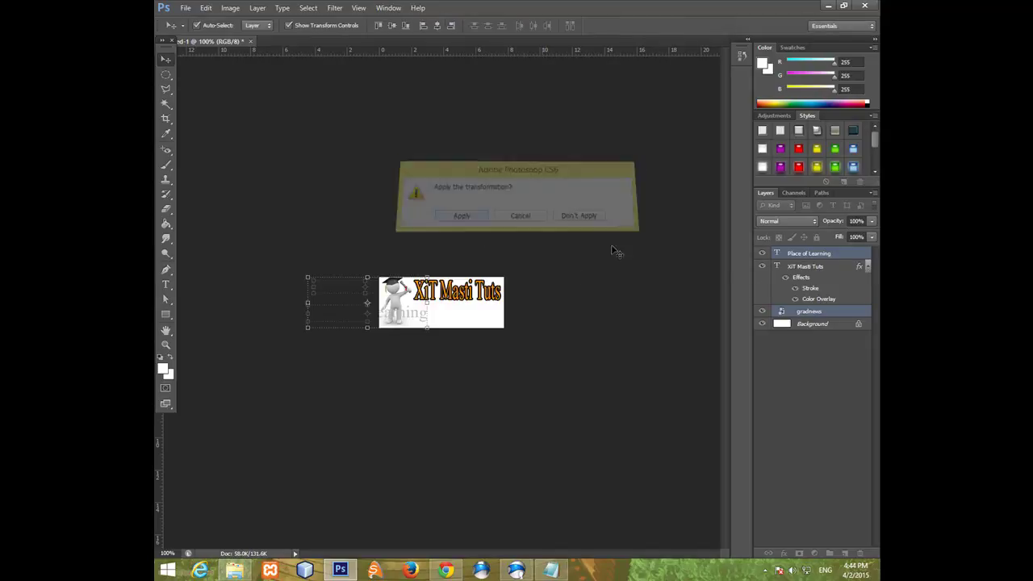
- Select only the Place of Learning layer, move it under the title, and scale it to about 79% width and 177% height
click(870, 268)
click(824, 253)
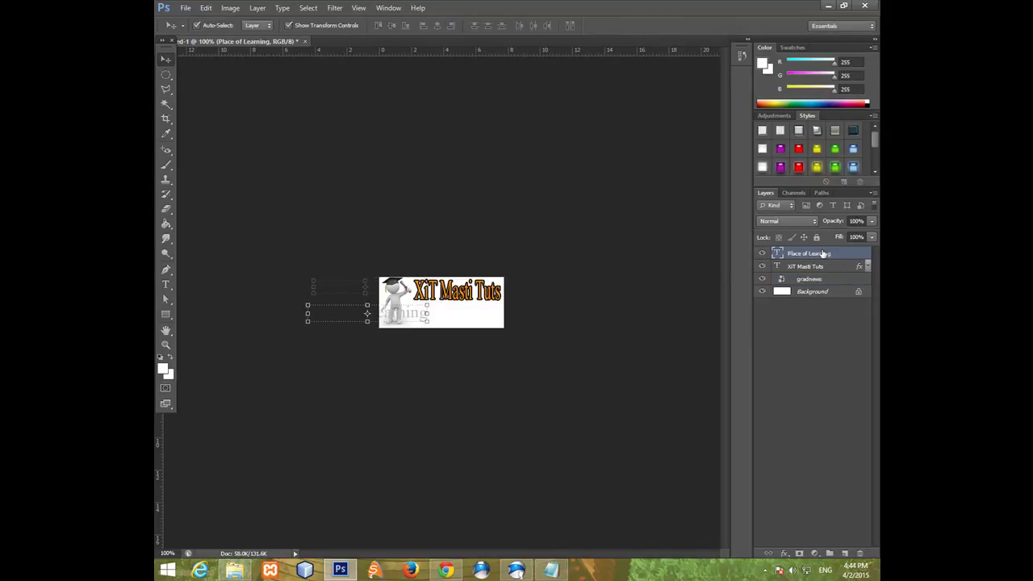
drag(410, 315, 455, 342)
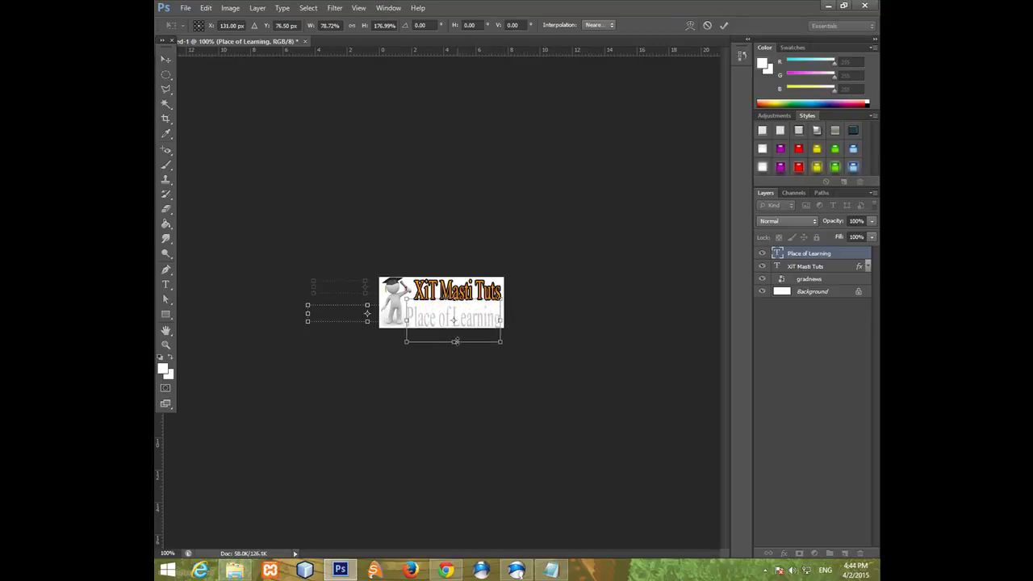
- Nudge the Place of Learning text up, reduce its height to about 152% from the upper edge, and apply the transformation
key(Up)
key(Up)
key(Up)
key(Up)
key(Up)
key(Up)
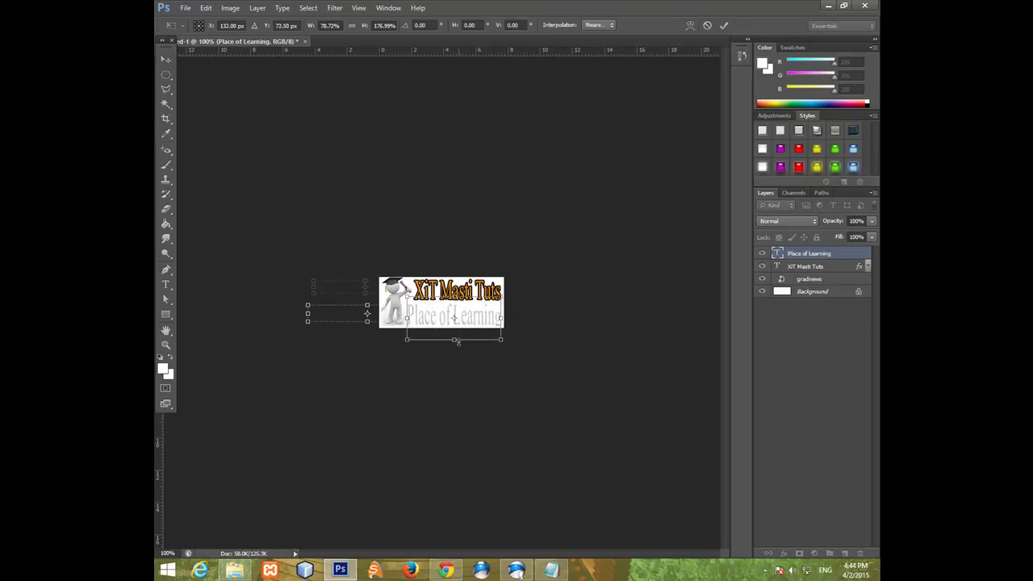
key(Up)
key(Up)
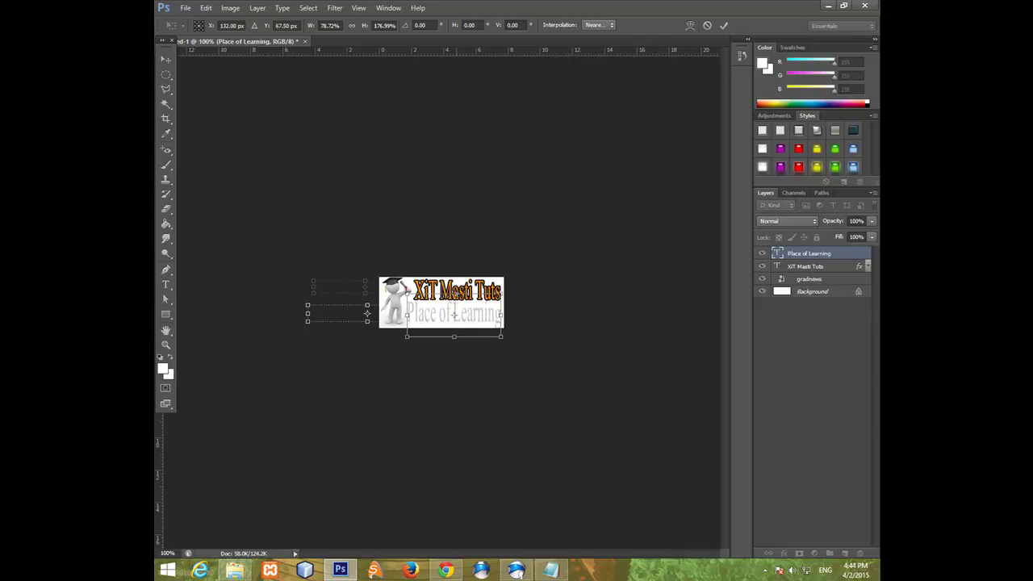
drag(454, 295, 454, 301)
click(166, 60)
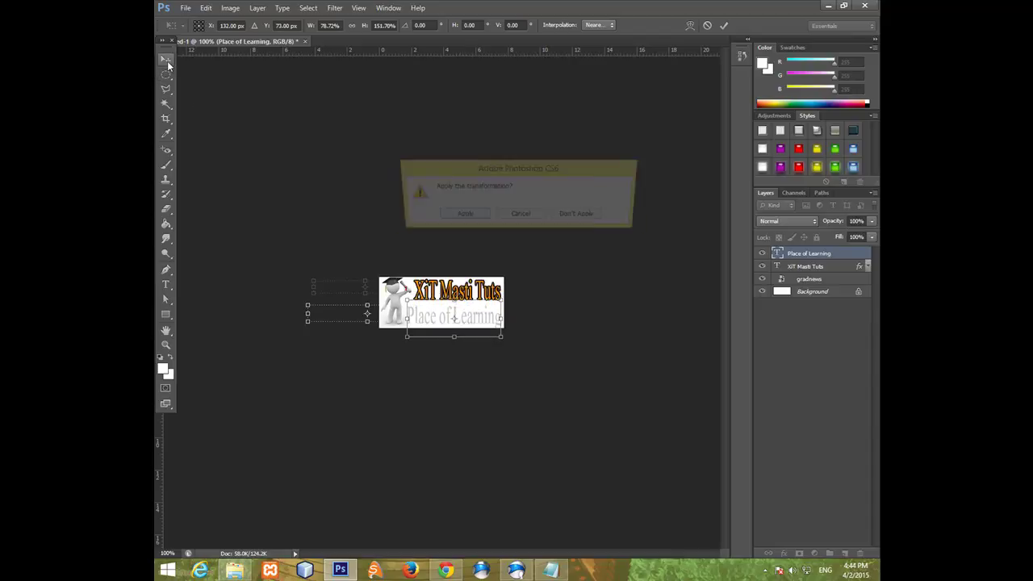
click(460, 216)
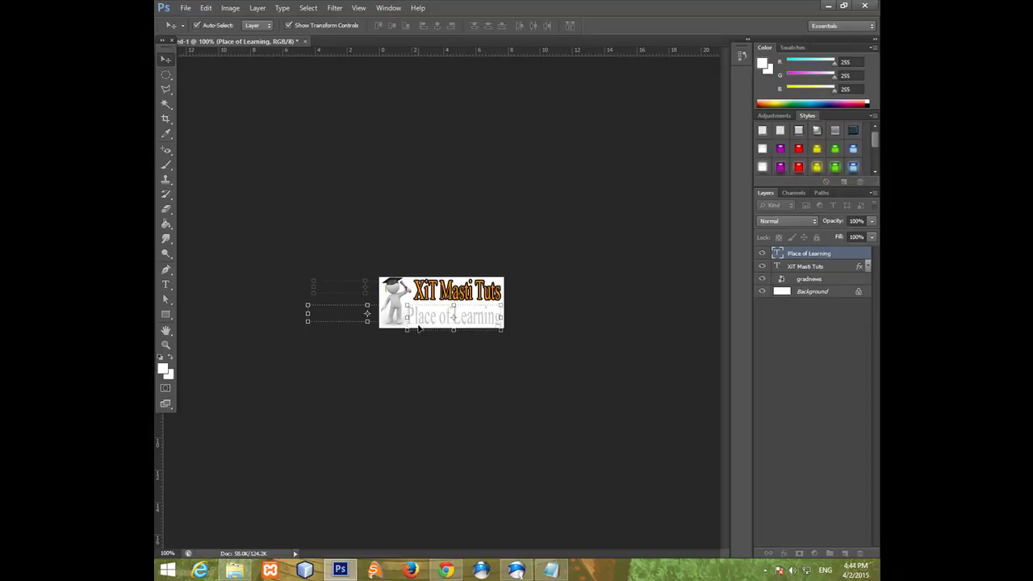
- Add a Color Overlay to the Place of Learning layer and pick the dark red 9e0b0b as its colour
right_click(821, 255)
click(796, 152)
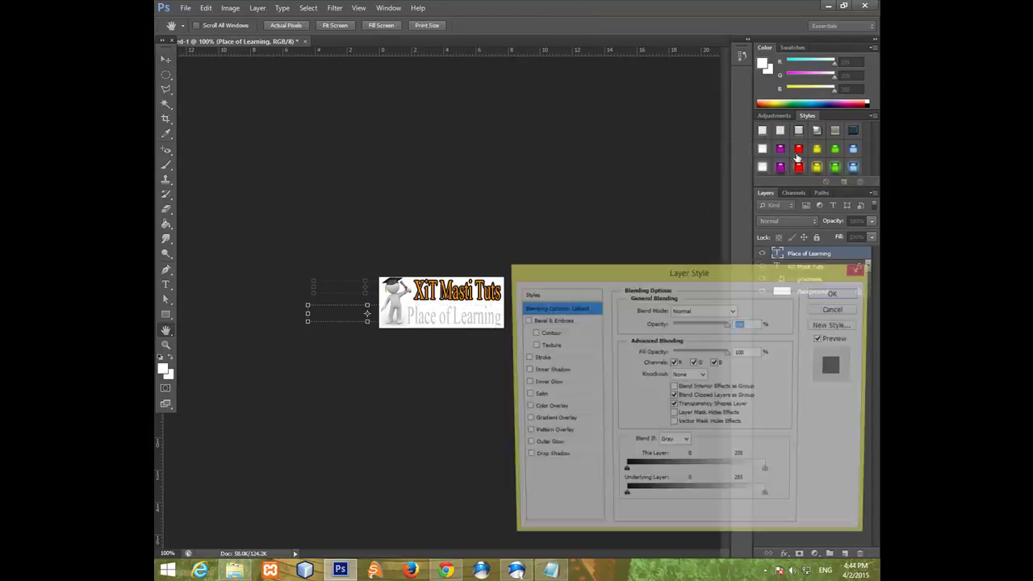
click(549, 408)
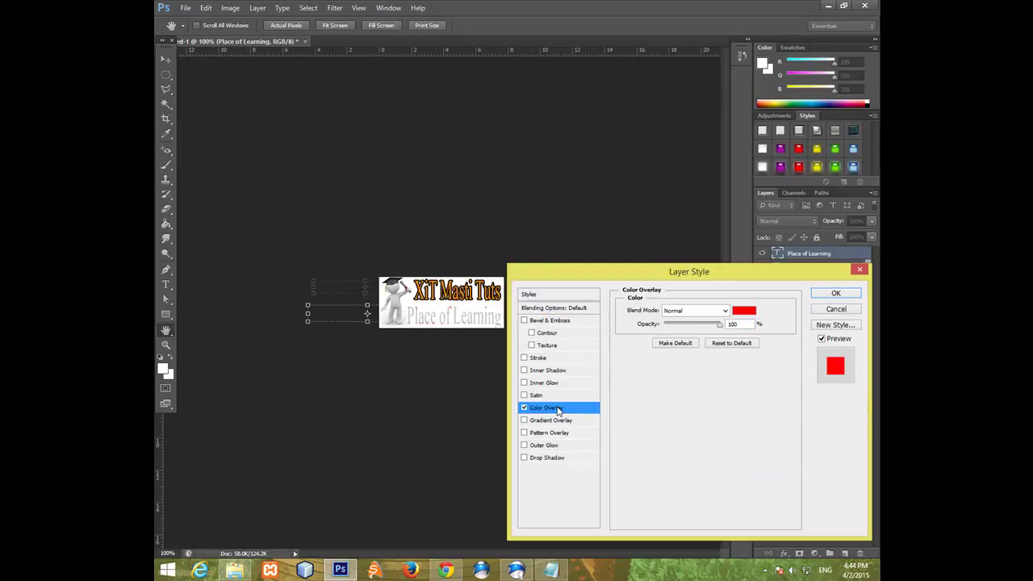
click(747, 312)
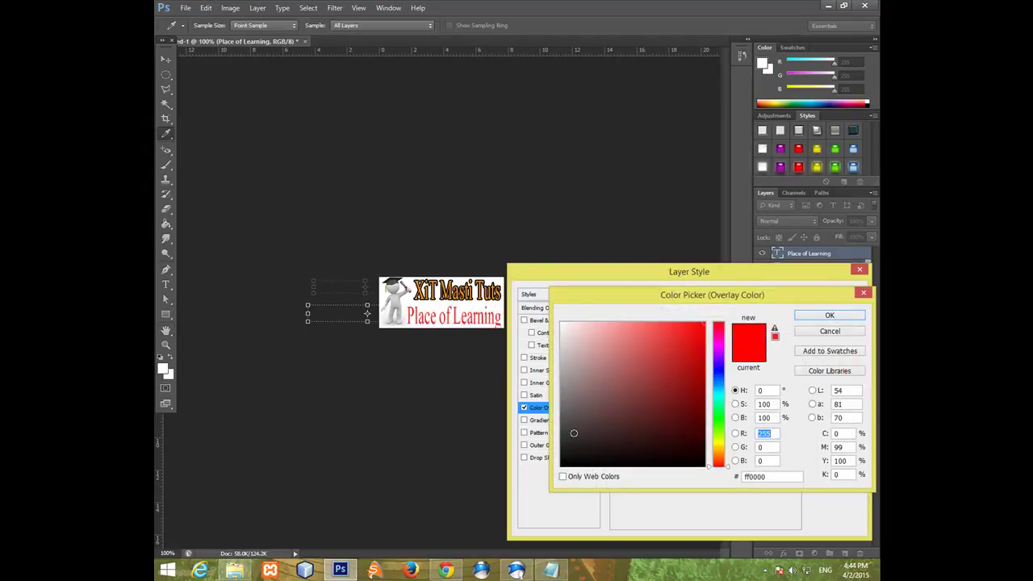
click(369, 343)
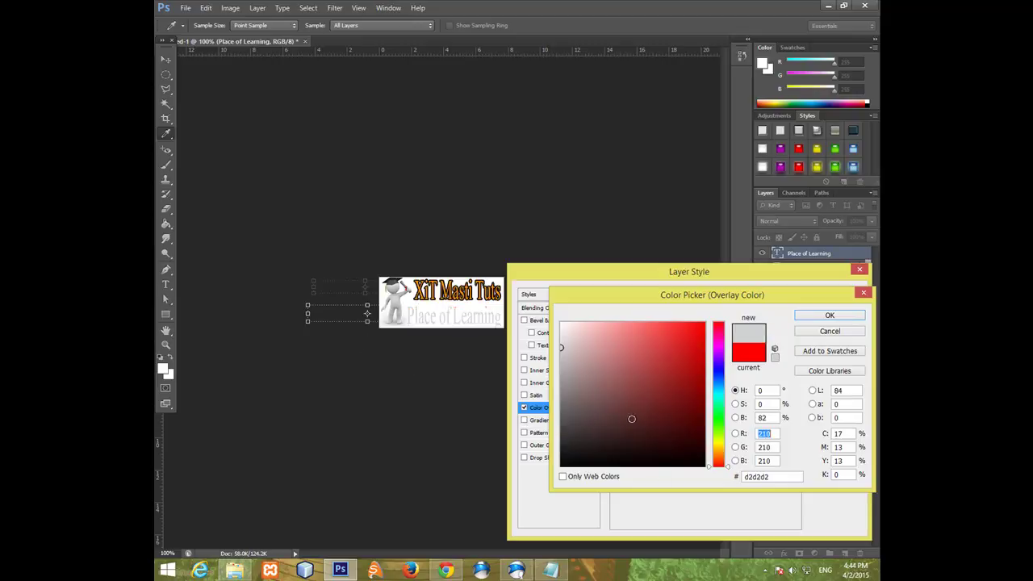
drag(632, 419, 557, 428)
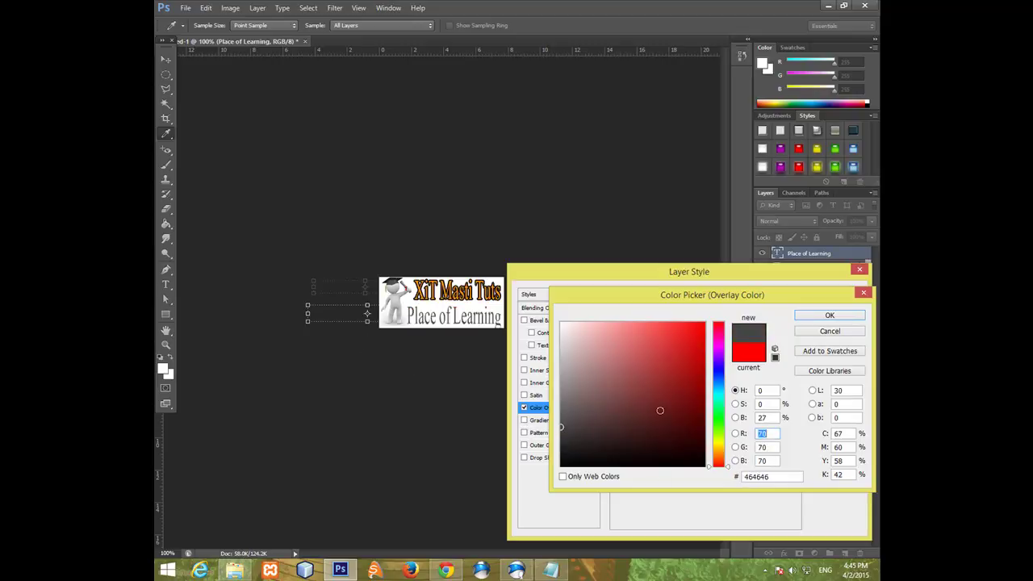
click(693, 377)
- Switch to Chrome to examine the existing logo's text colours on the XiT Masti Tuts blog, and return to Photoshop
click(517, 572)
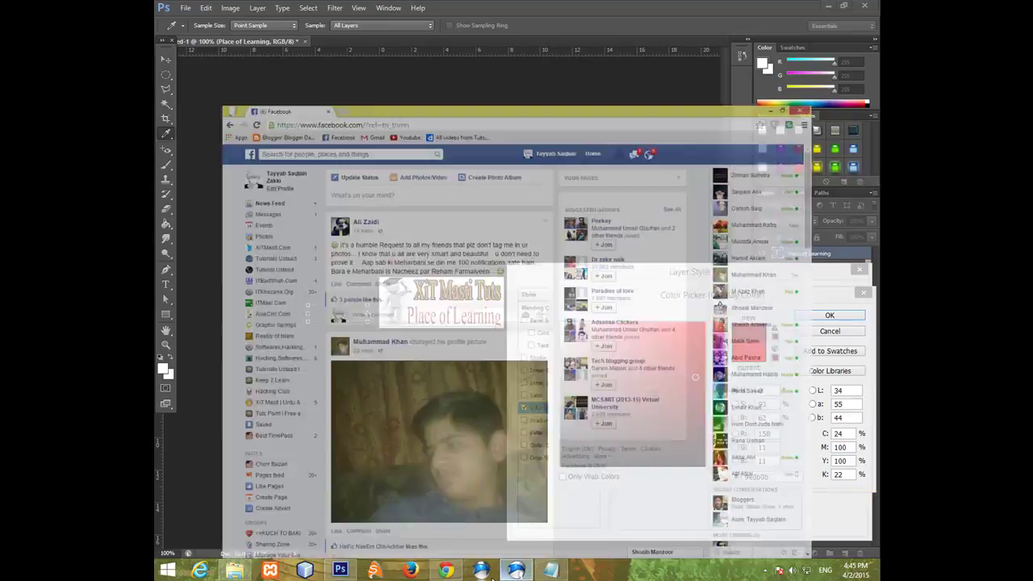
click(446, 571)
click(287, 8)
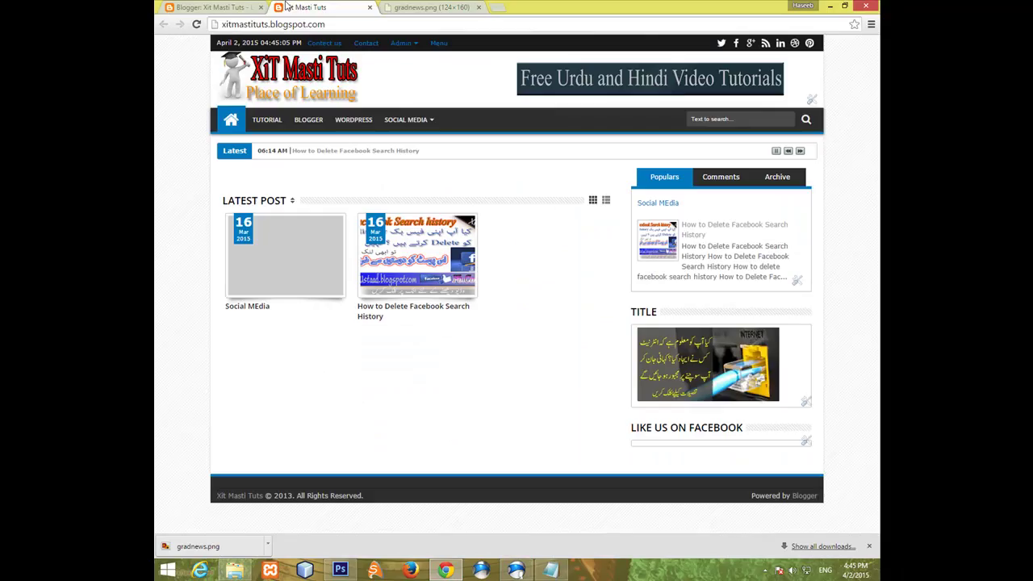
click(233, 7)
click(291, 7)
click(829, 6)
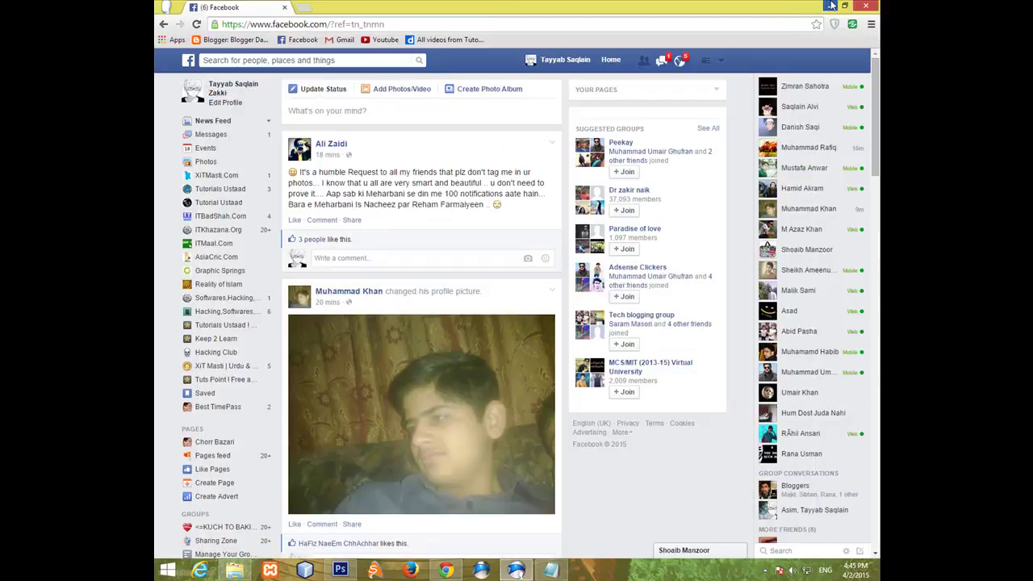
click(832, 5)
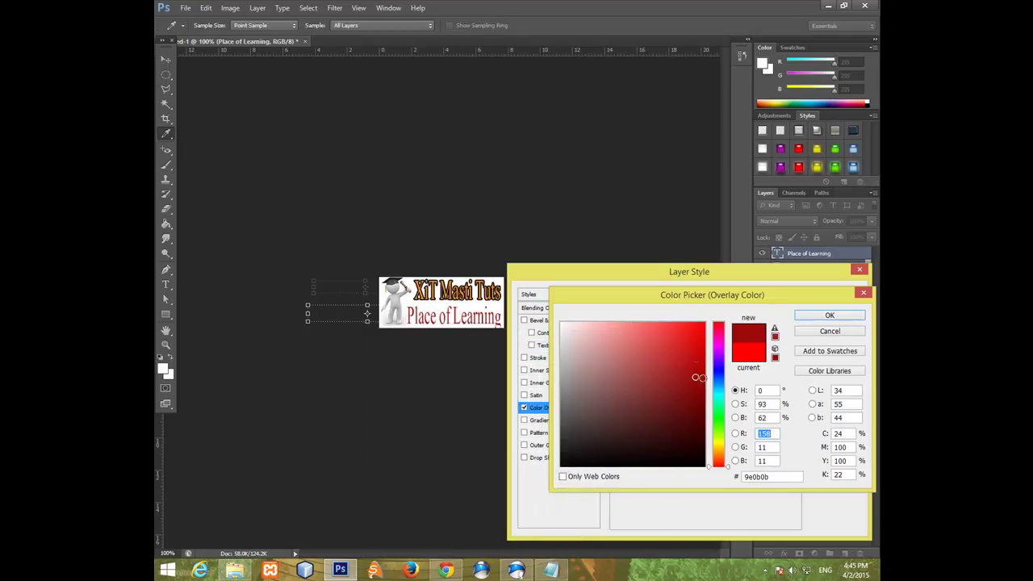
- Set the Color Overlay colour of the Place of Learning text to RGB 255, 0, 0
text(255)
key(Tab)
text(0)
key(Tab)
text(0)
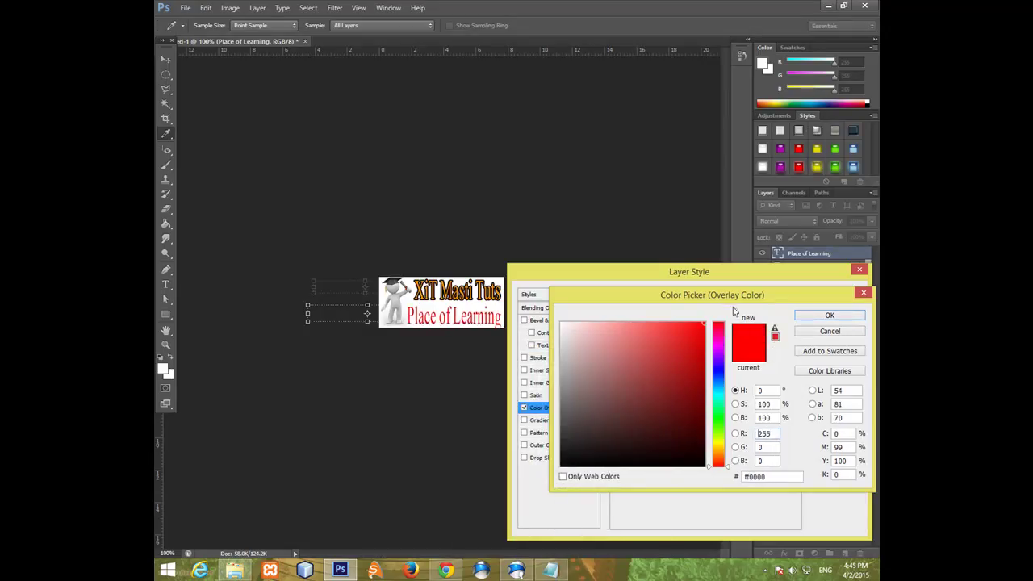
click(839, 319)
- Try a stroke on the Place of Learning text, remove it again, and apply the layer style
click(534, 359)
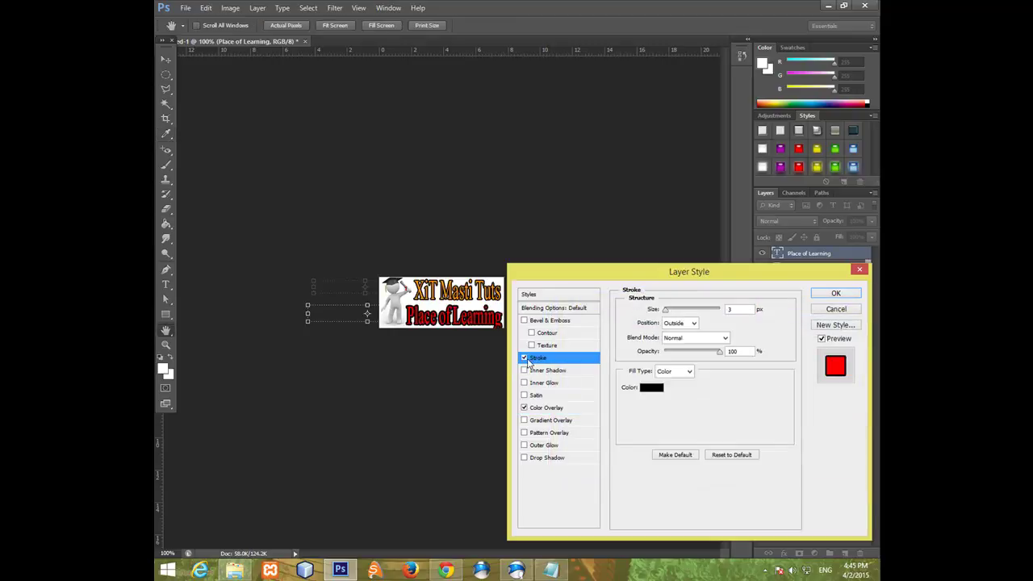
click(524, 358)
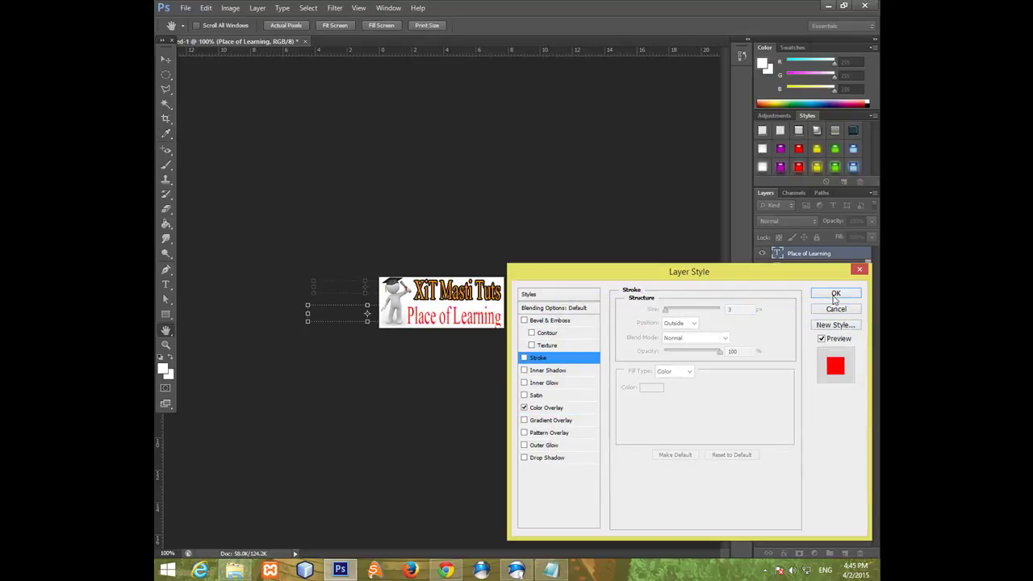
click(836, 294)
- Change the font of the Place of Learning text to Brush Script Std
double_click(778, 255)
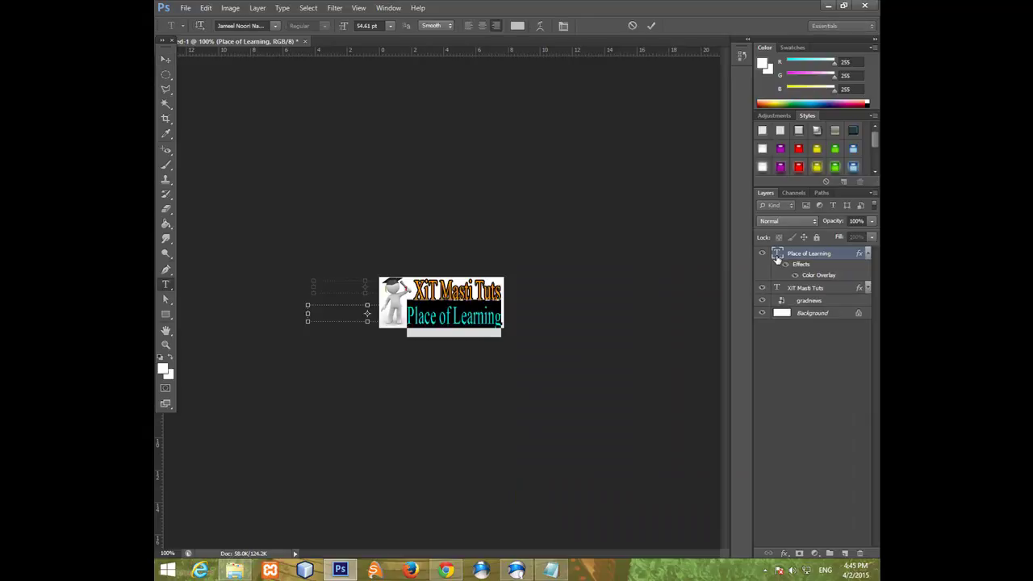
click(275, 26)
scroll(279, 121, up, 15)
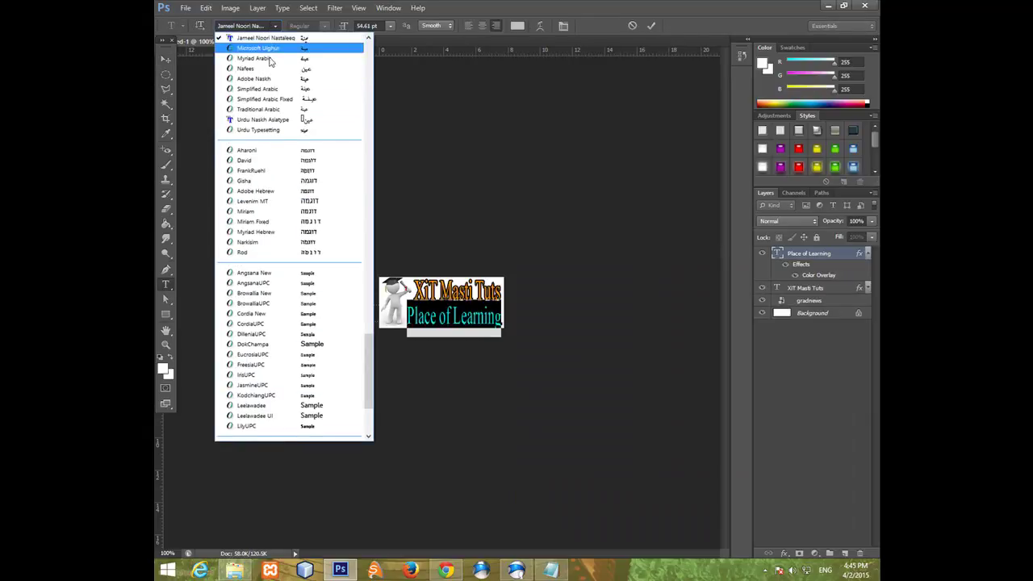
scroll(284, 159, up, 20)
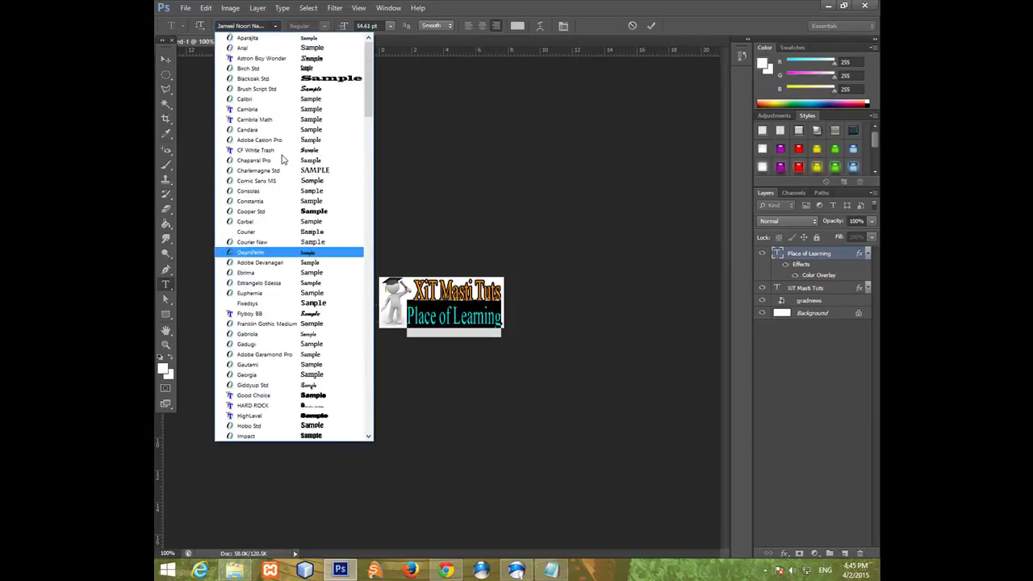
click(271, 89)
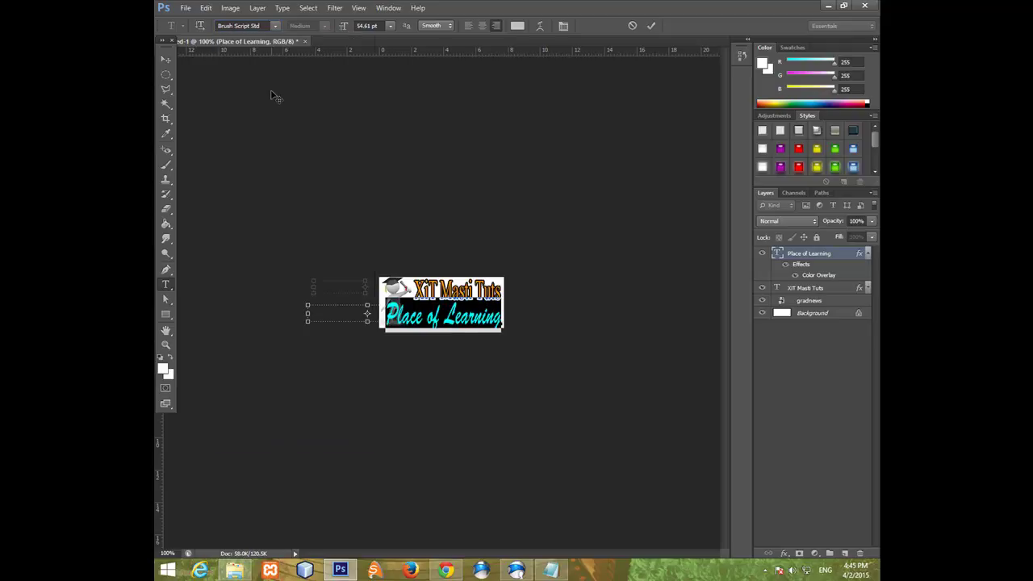
- Scale the Place of Learning text to about 80% width and 64% height, nudge it down one pixel, and apply the transformation
click(165, 59)
drag(386, 330, 410, 332)
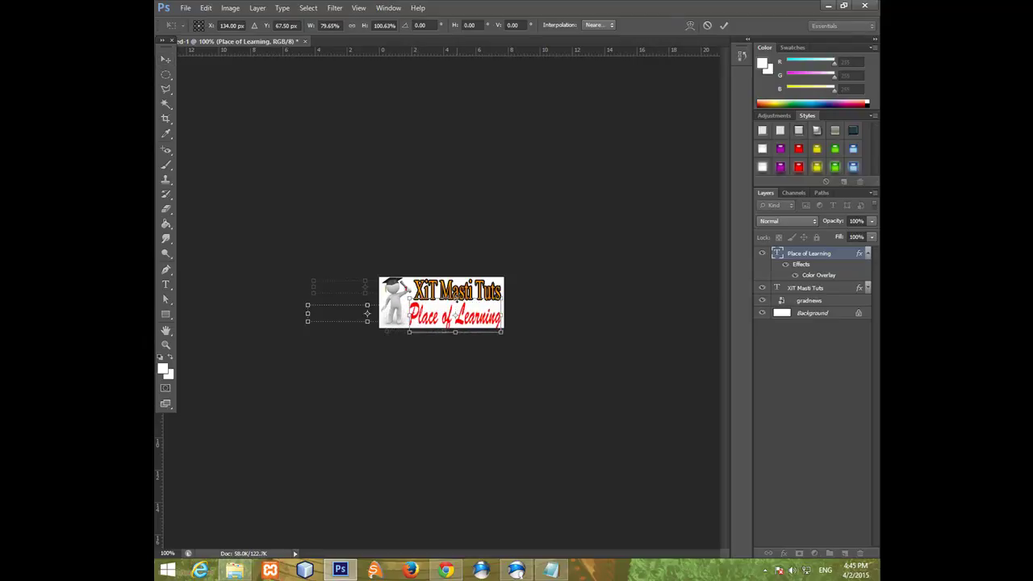
drag(456, 297, 456, 308)
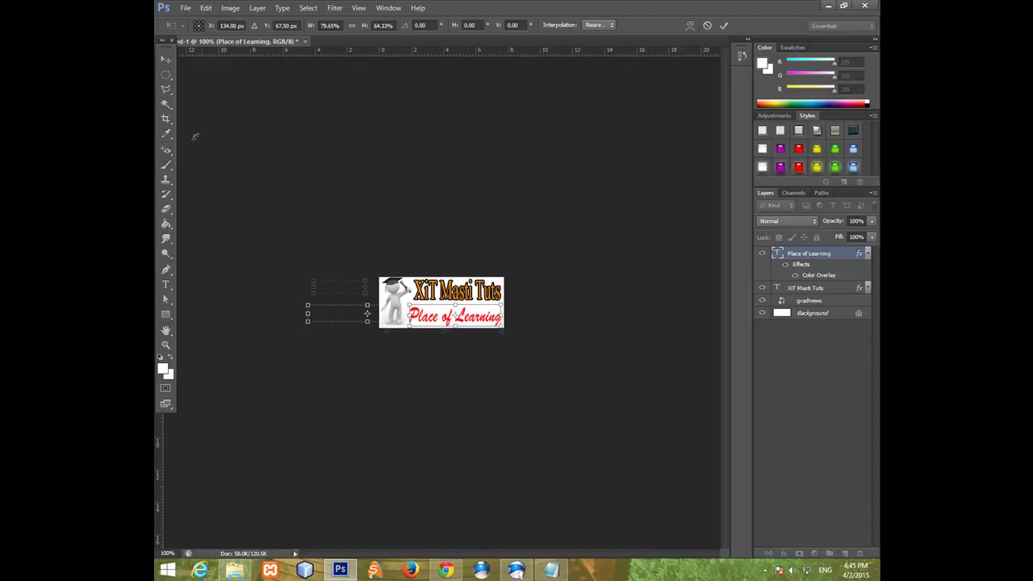
click(166, 74)
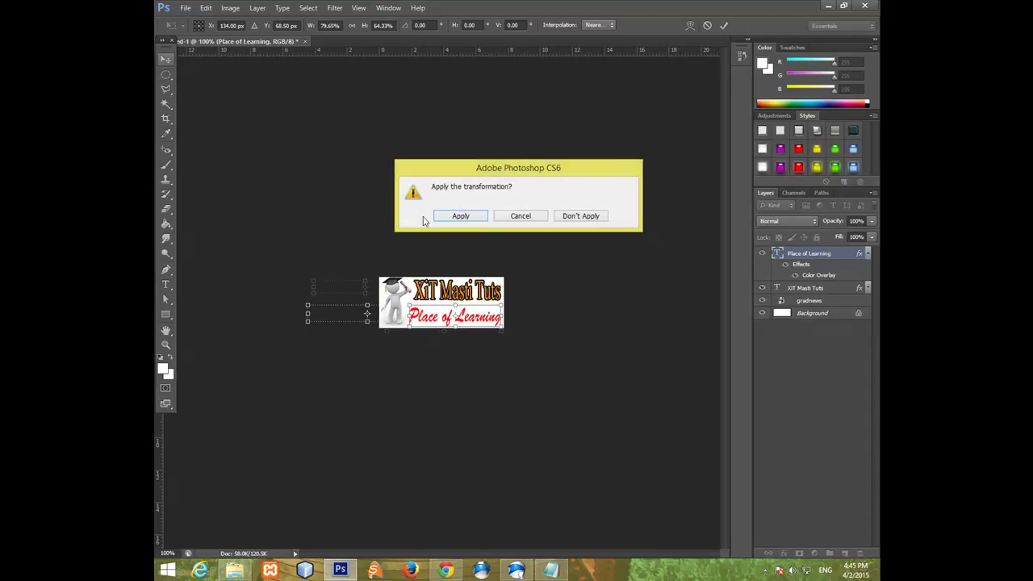
click(477, 216)
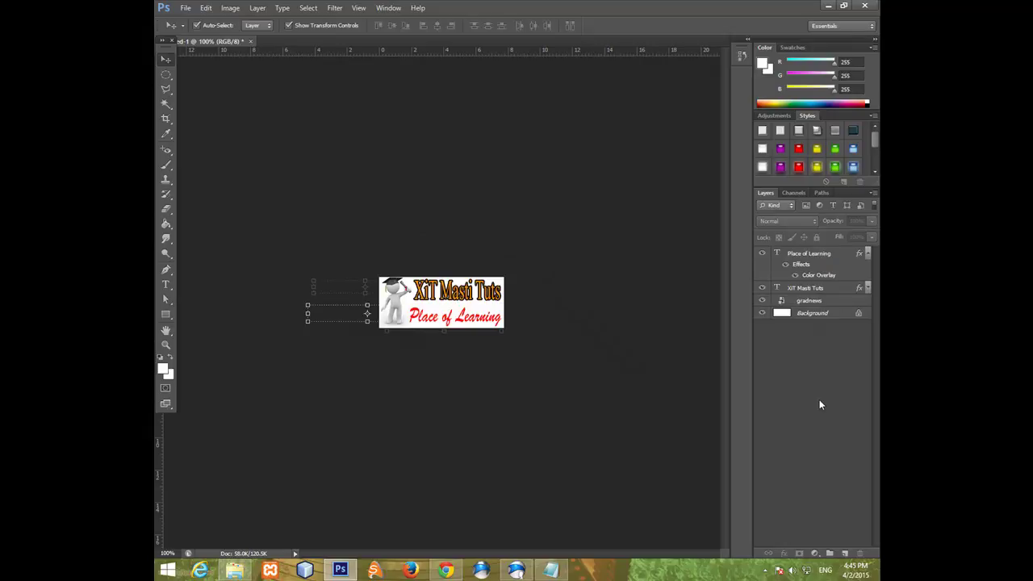
- Convert the white Background into a regular layer and delete it to make the logo background transparent
double_click(813, 314)
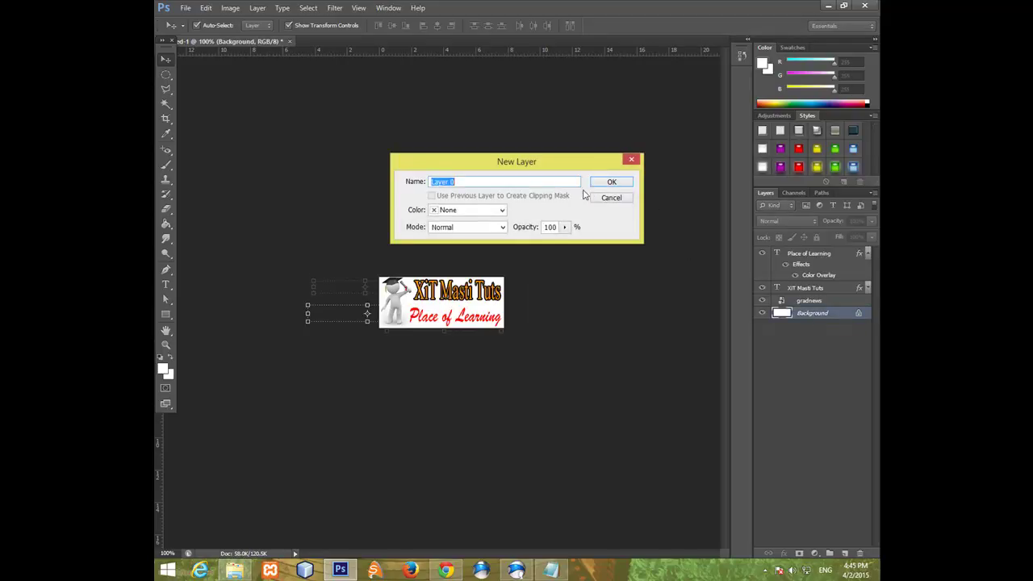
click(605, 181)
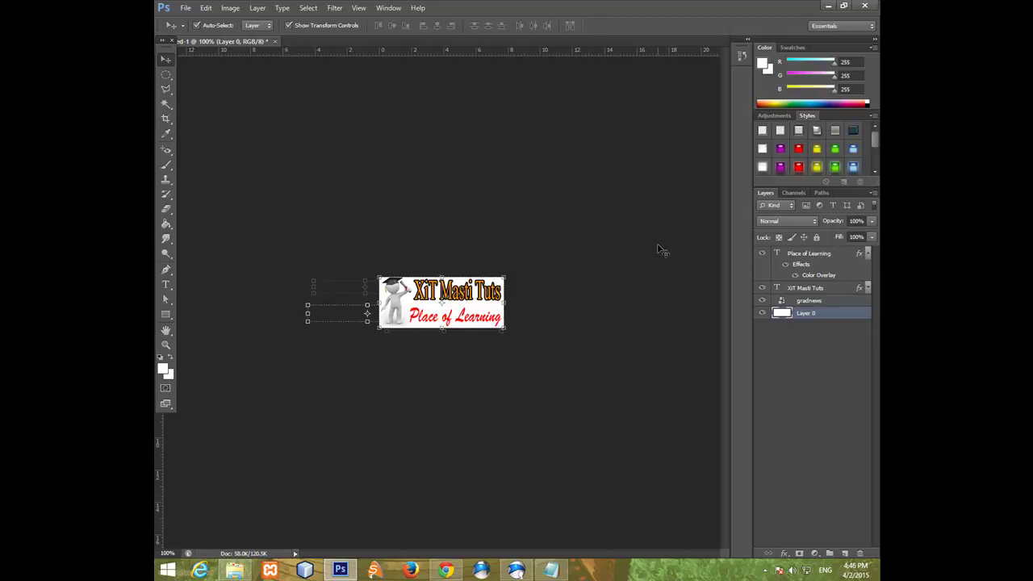
key(Delete)
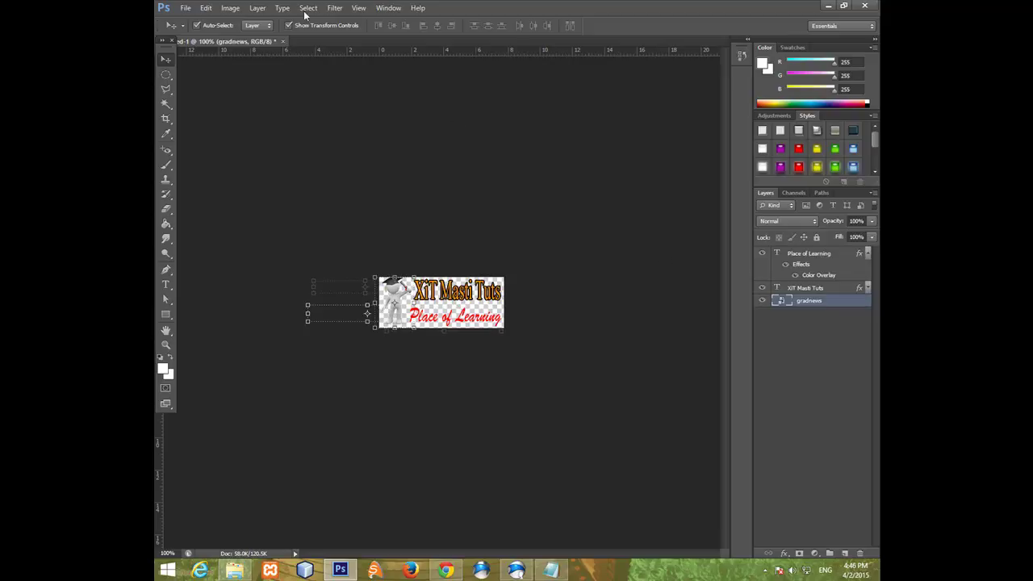
- Save the image to the Desktop as a PNG file named logo, with smallest/slow compression and no interlacing
click(185, 7)
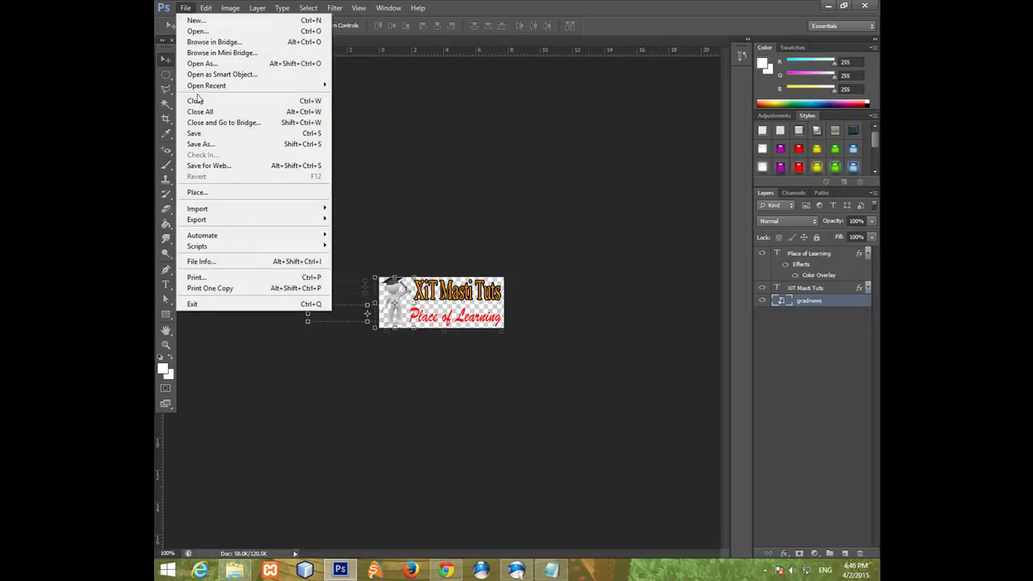
click(216, 150)
click(557, 331)
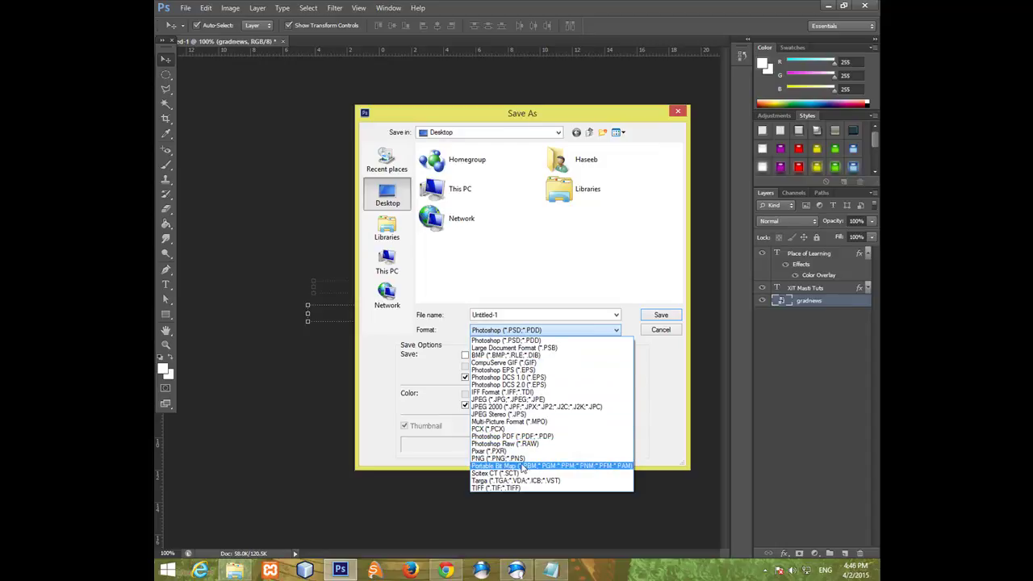
click(505, 458)
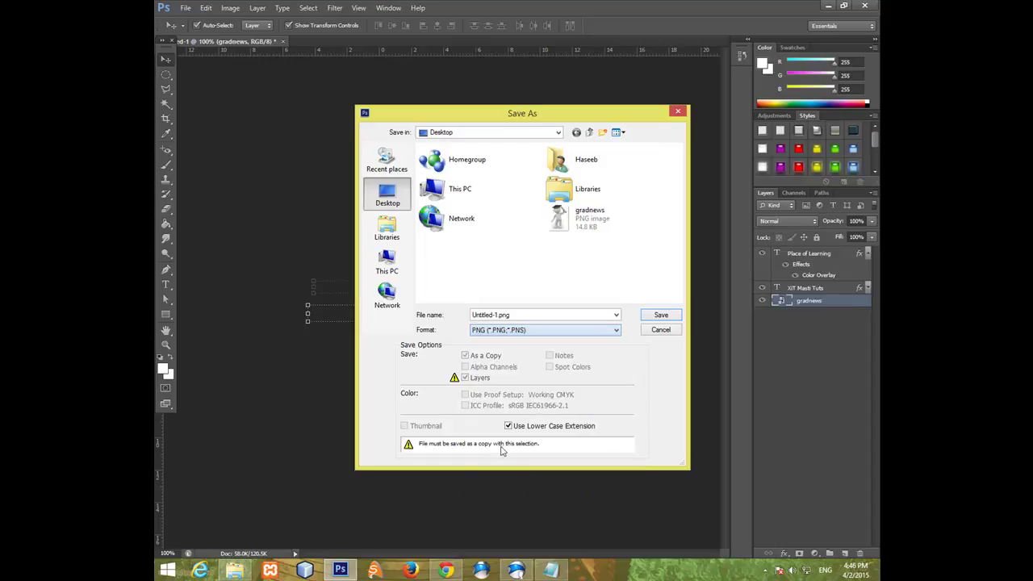
click(521, 316)
click(522, 314)
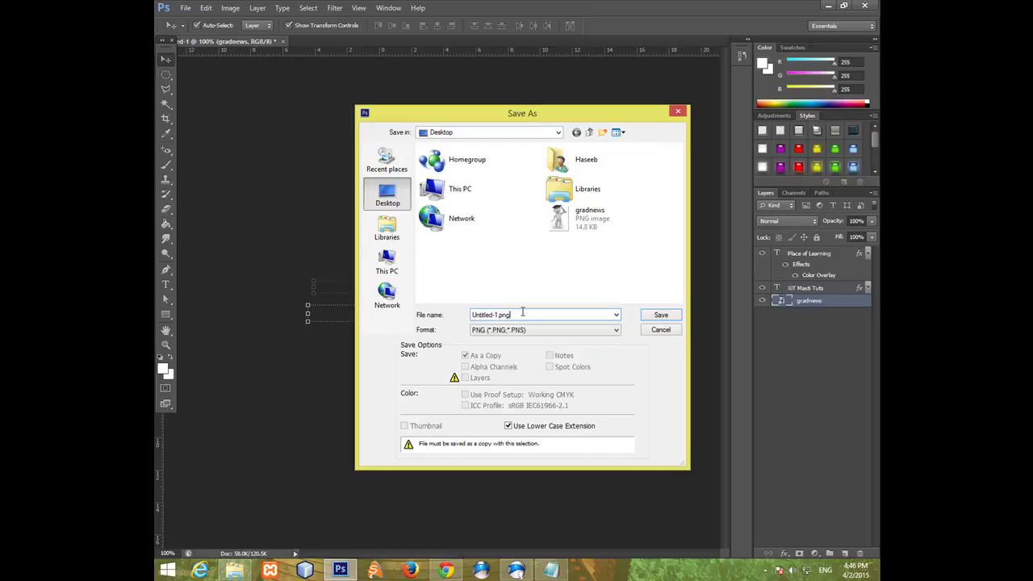
key(ctrl+a)
key(BackSpace)
text(logo)
click(660, 316)
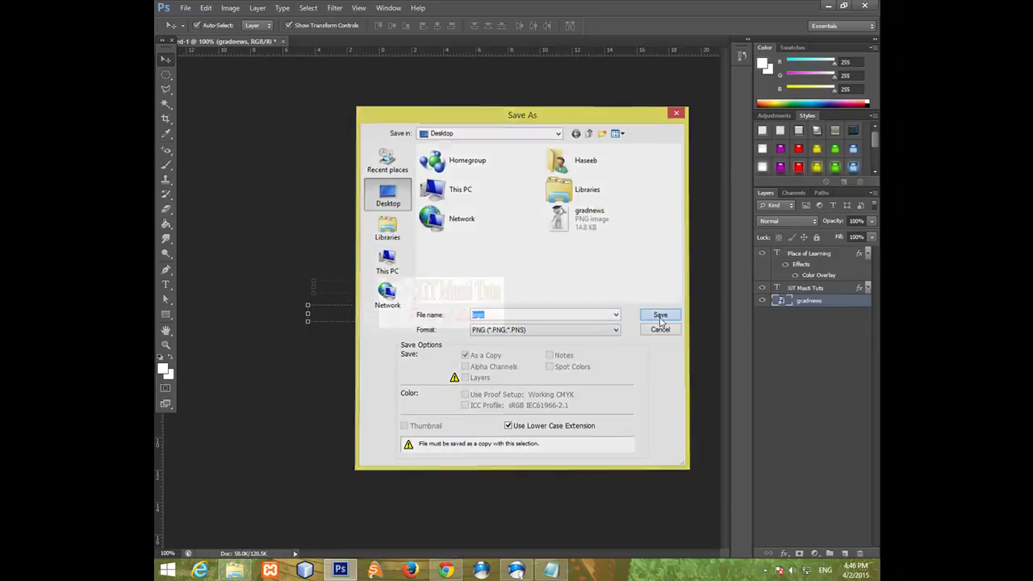
click(548, 181)
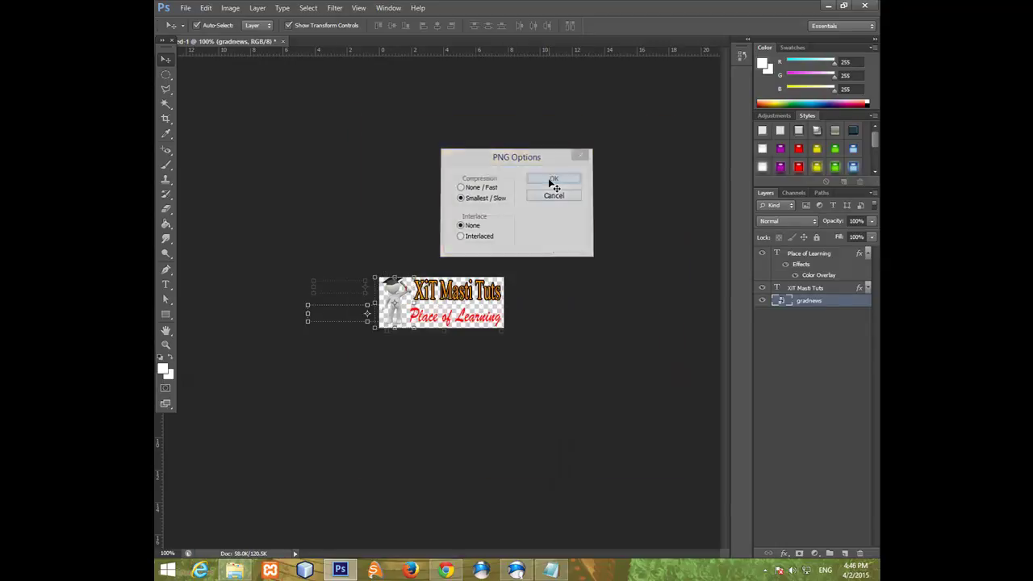
- Minimize Photoshop, open the saved logo image from the desktop to check it, and switch to Chrome
click(829, 6)
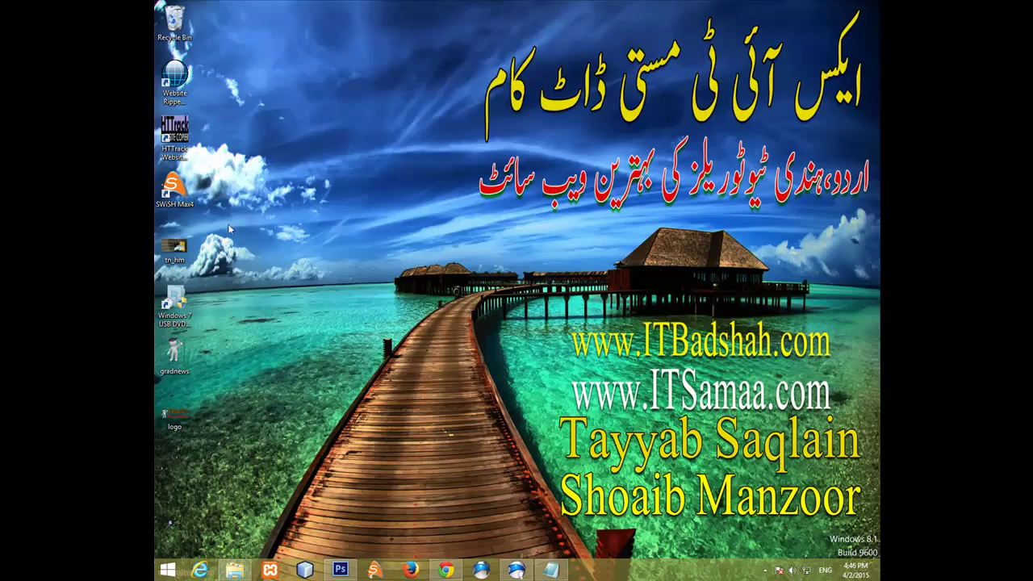
double_click(176, 413)
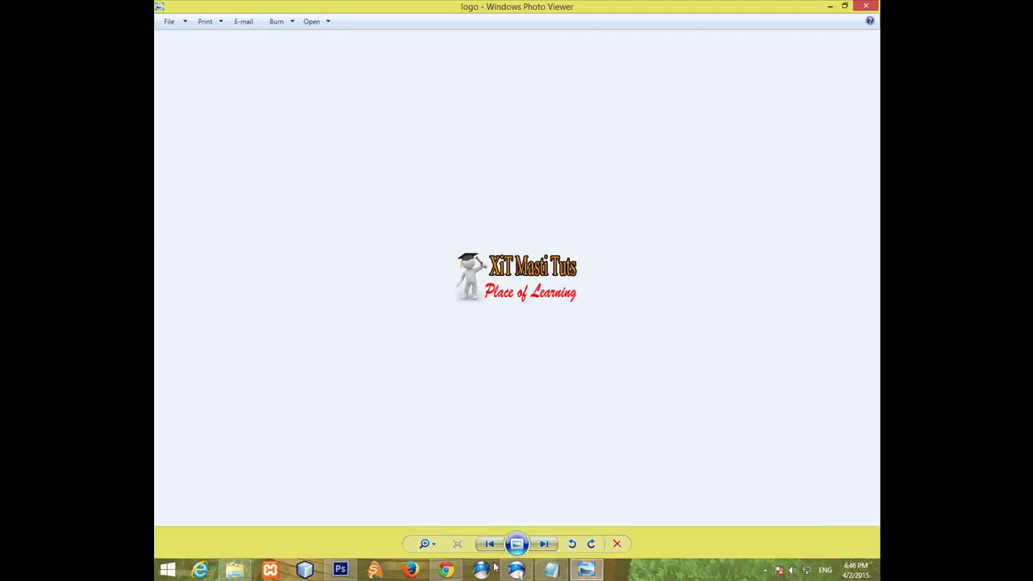
click(445, 570)
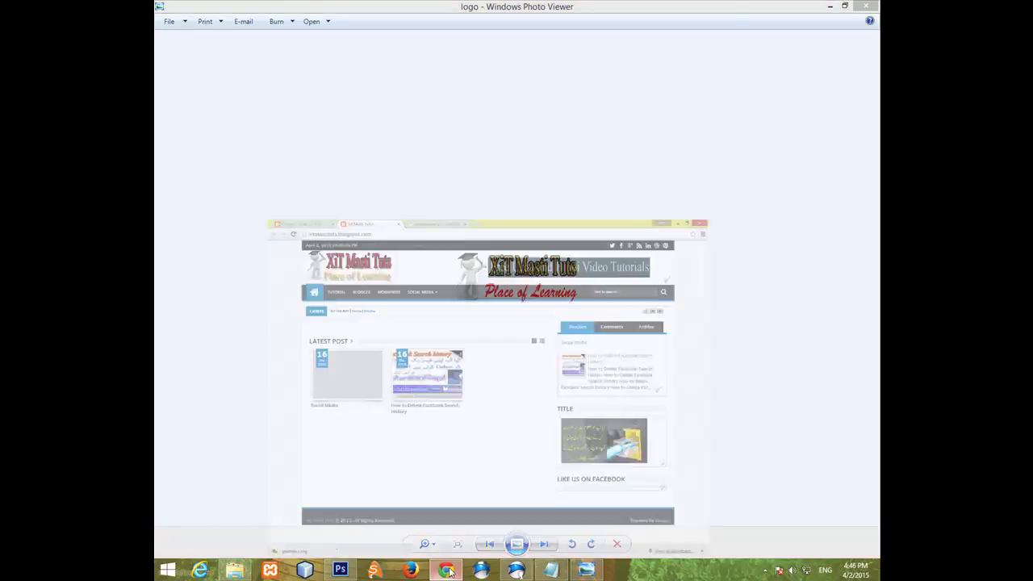
- Open the header gadget's settings from the Blogger layout page and remove the current header image
click(251, 5)
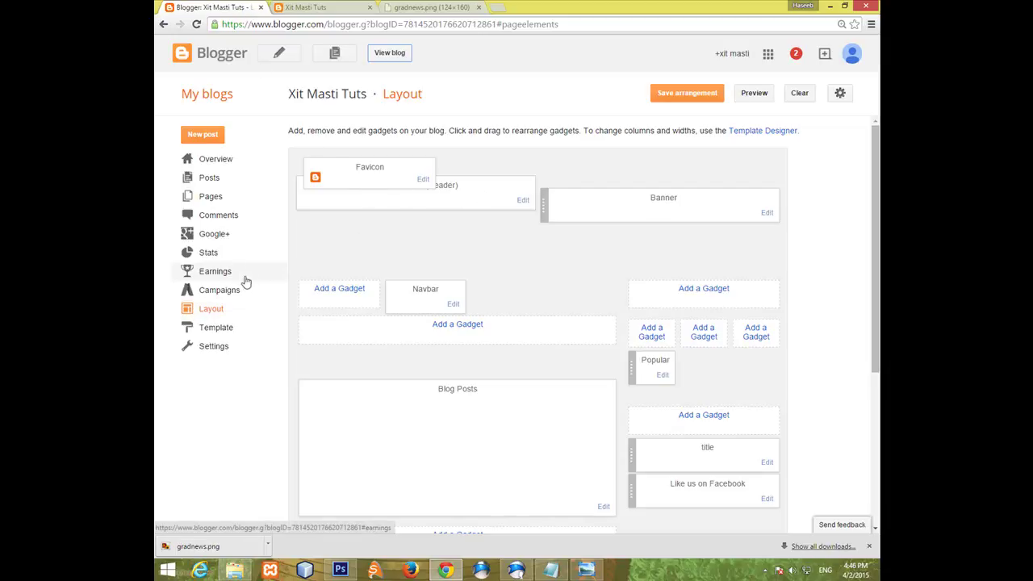
click(523, 201)
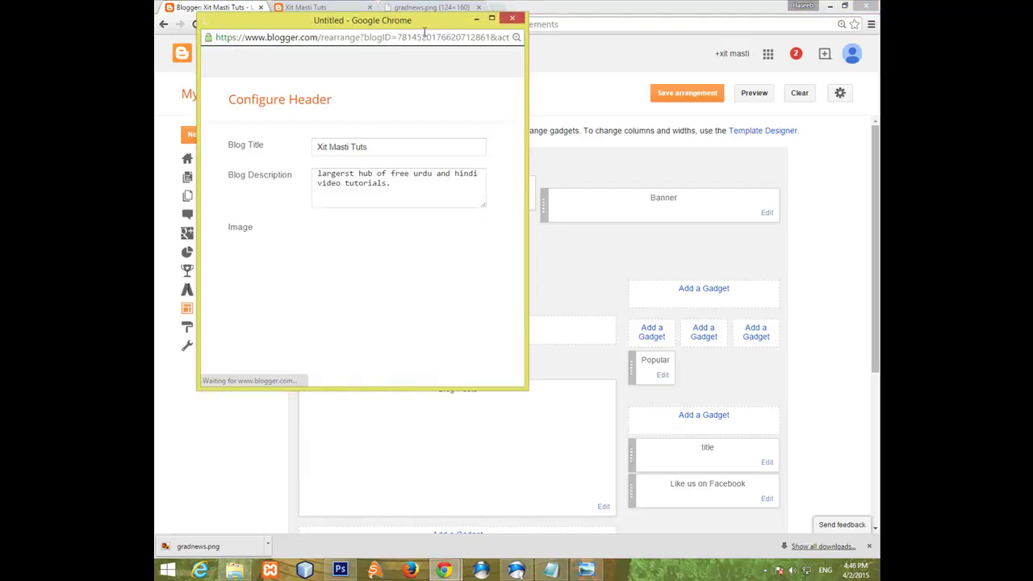
scroll(395, 234, down, 1)
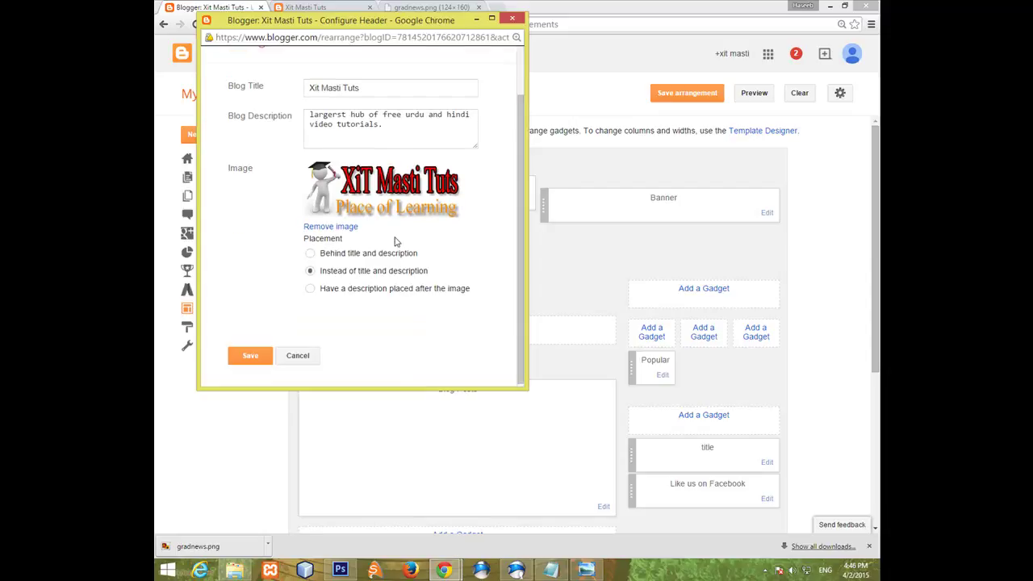
scroll(394, 240, up, 1)
click(331, 283)
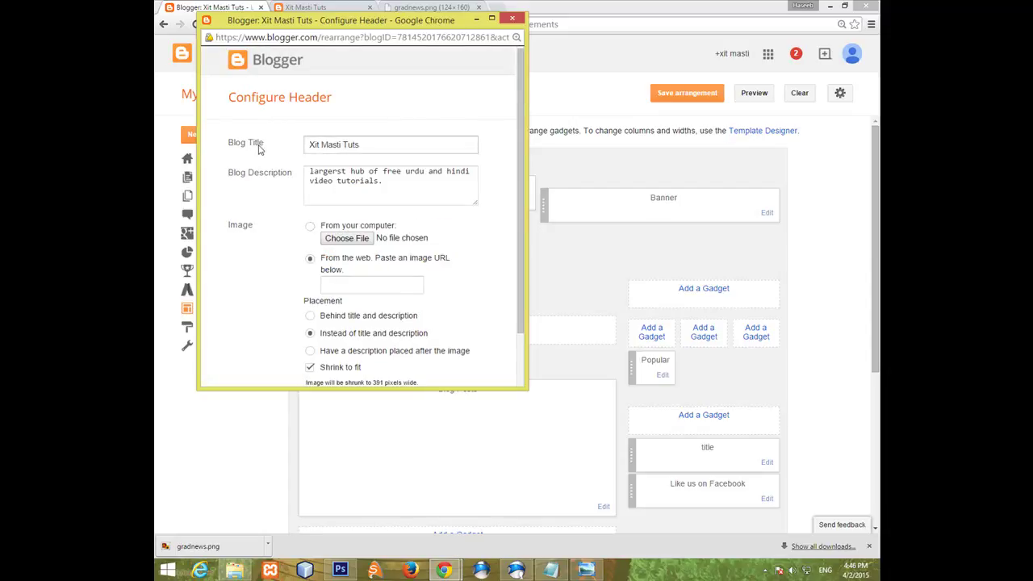
double_click(366, 149)
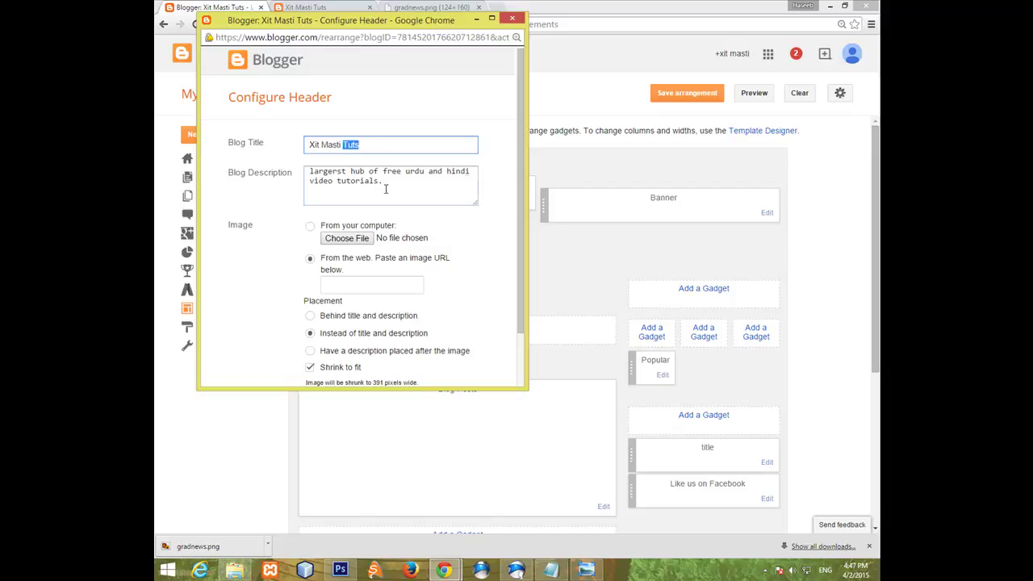
drag(385, 189, 263, 172)
click(257, 216)
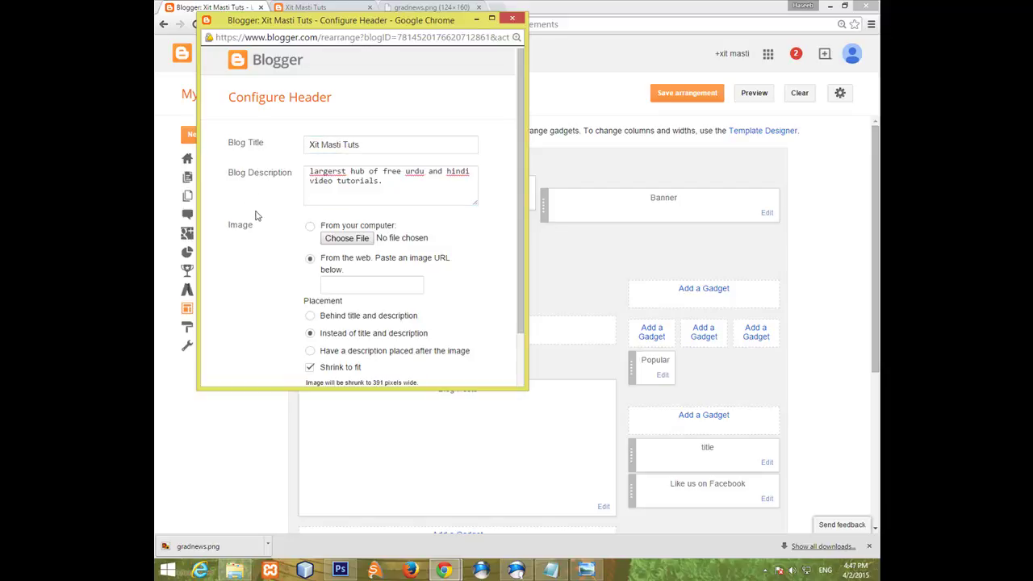
- Upload the logo PNG from the Desktop as the header image and save the header settings
click(338, 238)
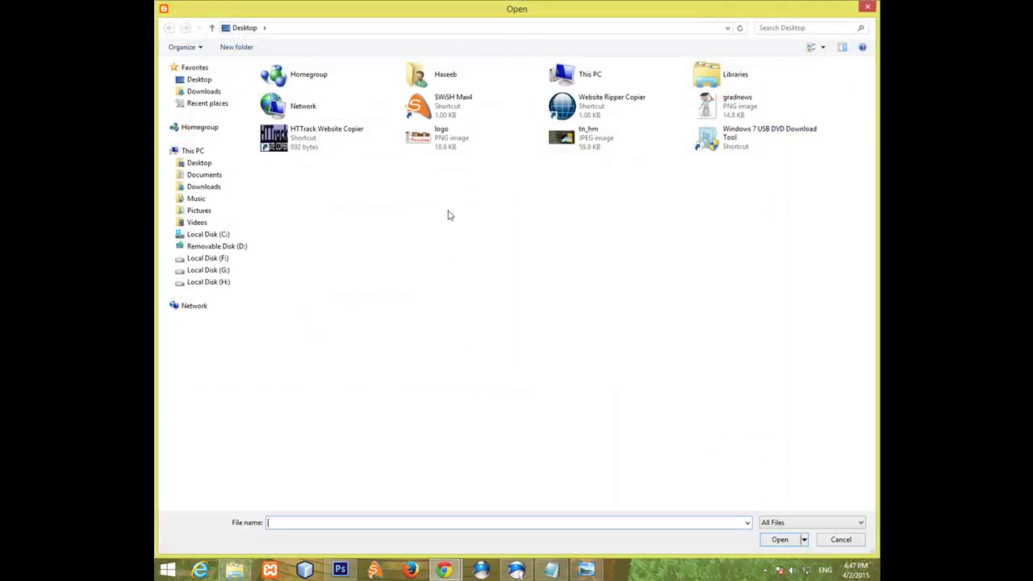
double_click(442, 154)
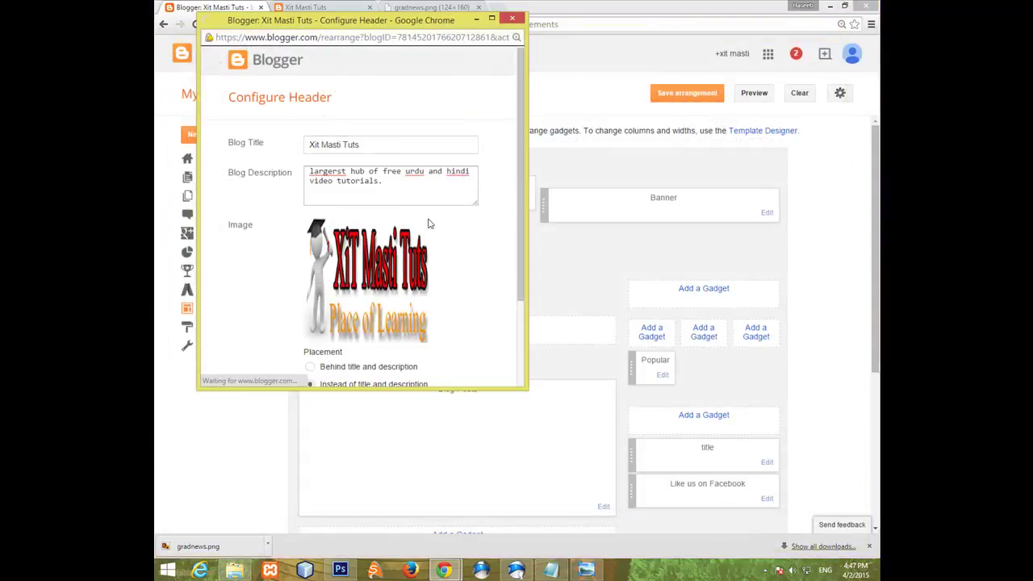
scroll(428, 223, down, 3)
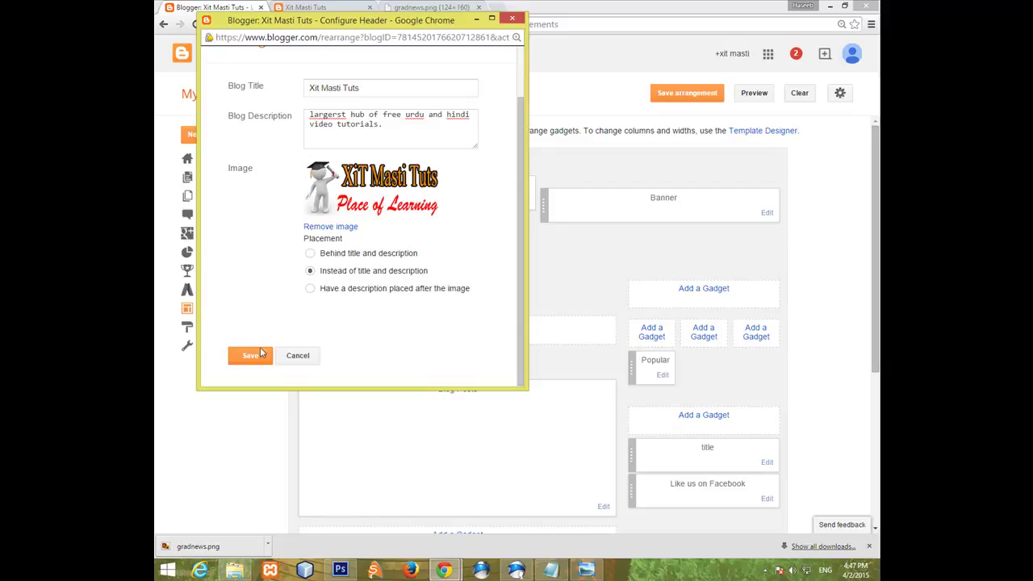
click(251, 358)
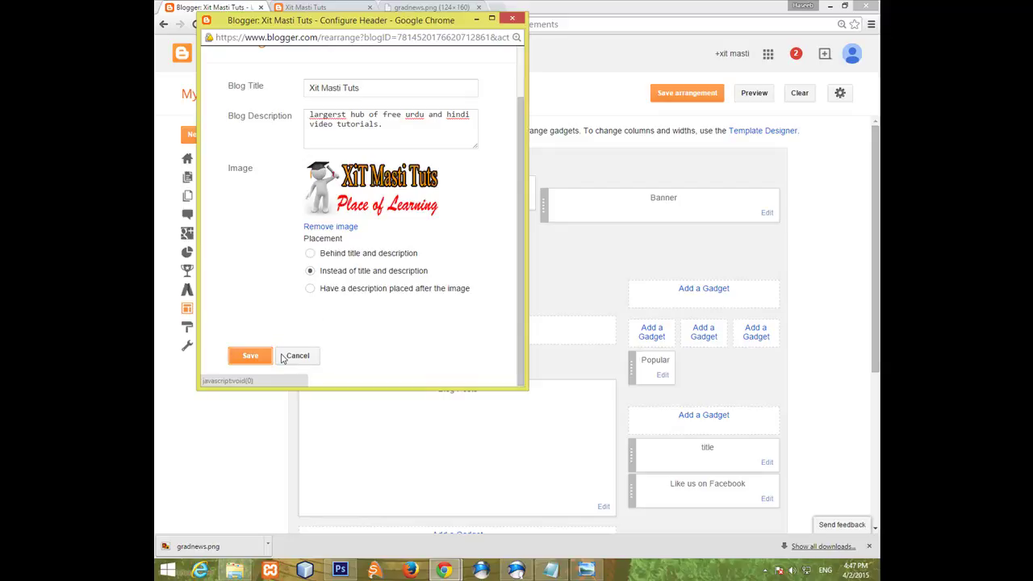
- Save the Blogger layout arrangement and open the blog to view the new logo
click(681, 96)
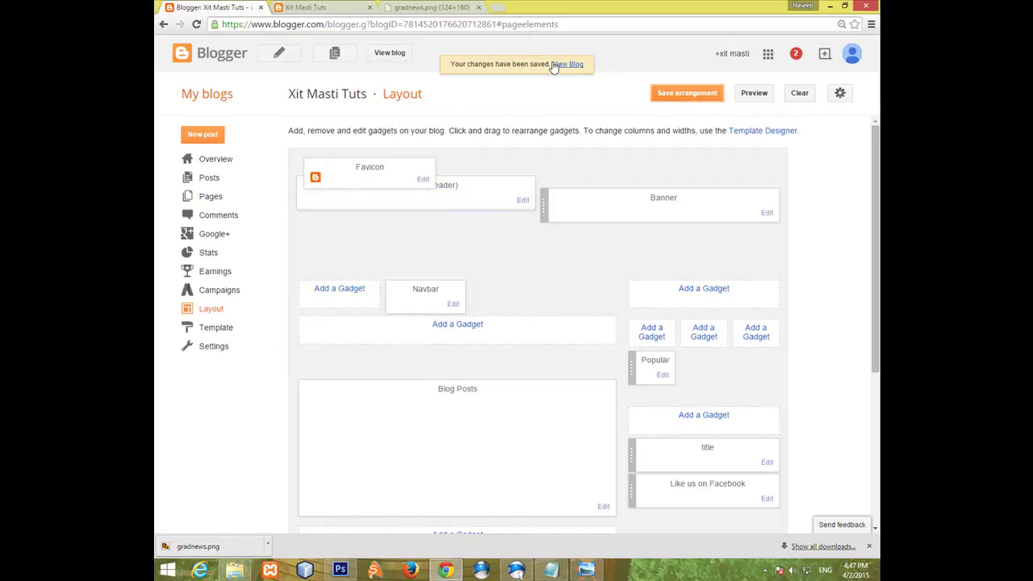
click(554, 68)
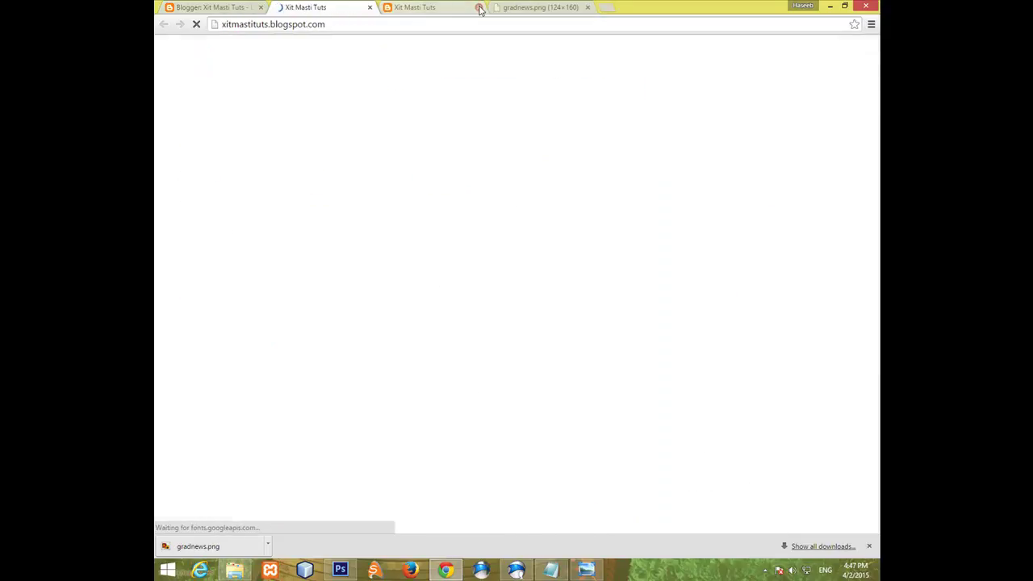
- Close the older blog tab and the gradnews.png image tab, and return to the Blogger layout page
click(480, 7)
click(479, 7)
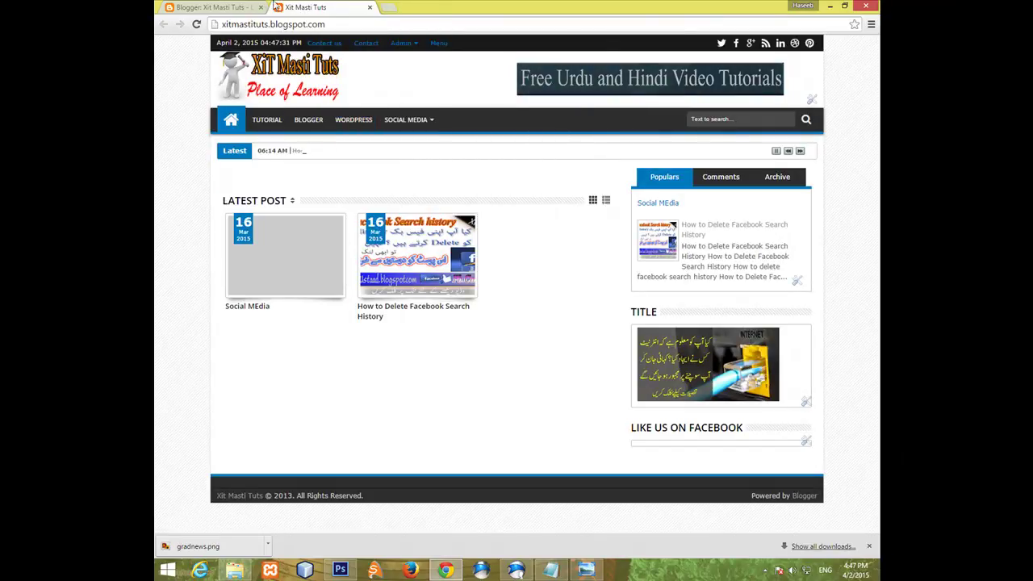
click(213, 8)
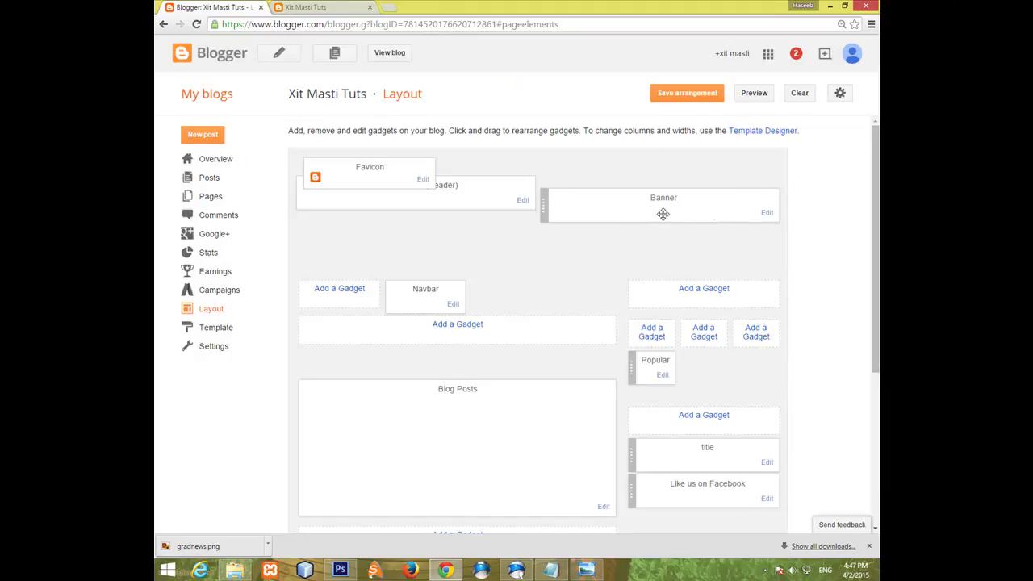
- Open the Banner gadget's settings, go through its title, caption and link fields, and save the gadget
click(766, 213)
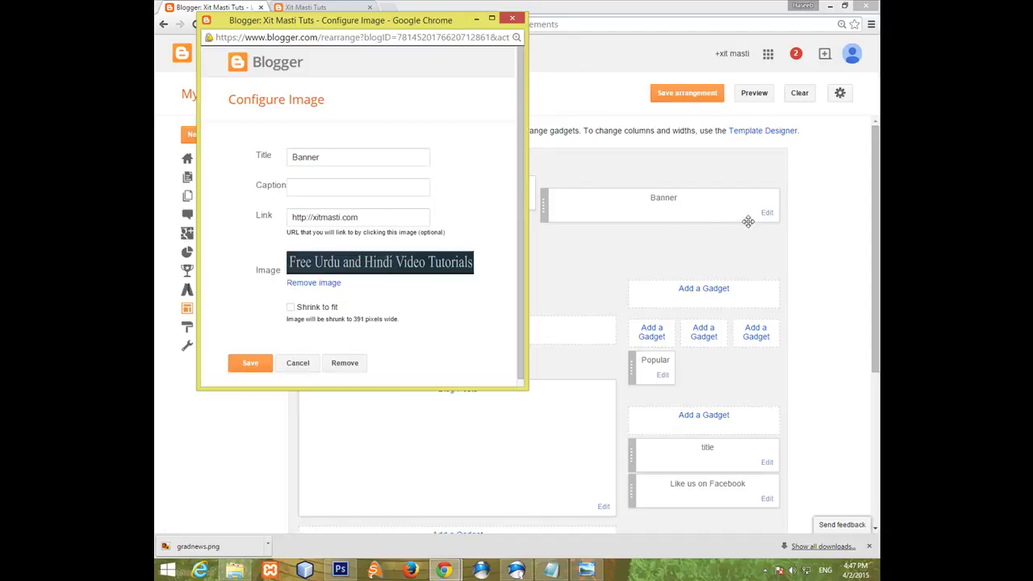
double_click(335, 159)
click(327, 189)
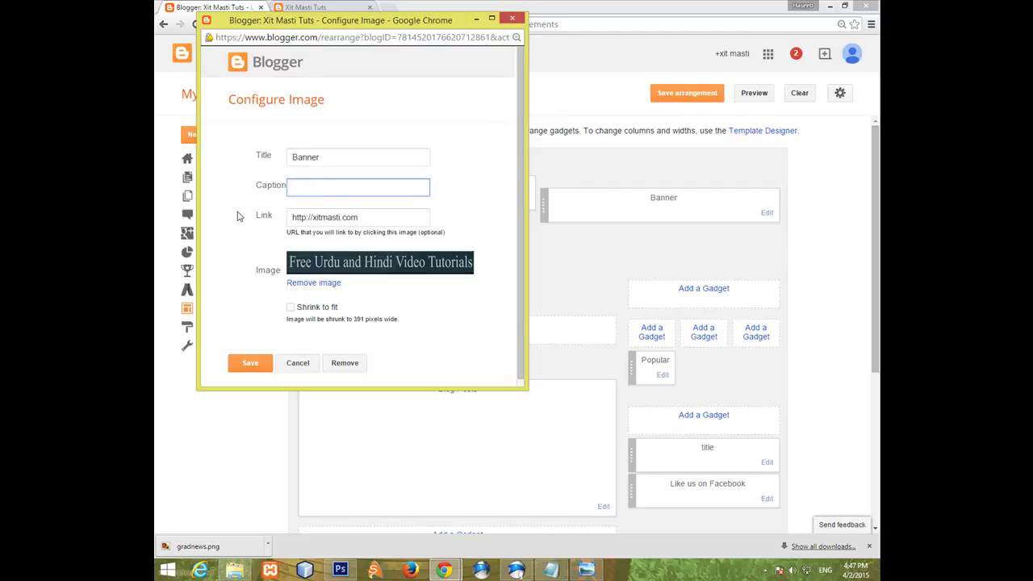
click(368, 216)
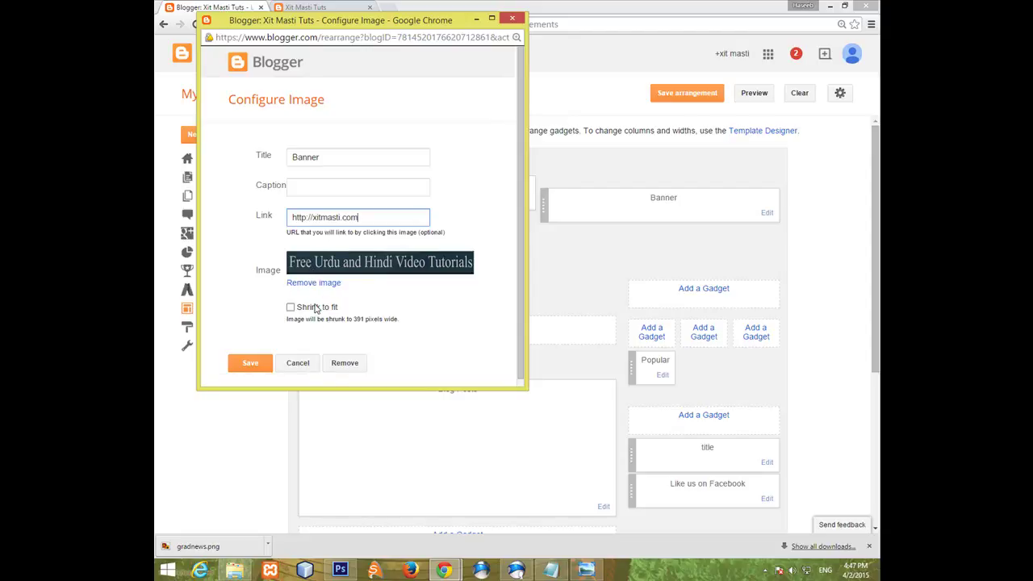
click(265, 363)
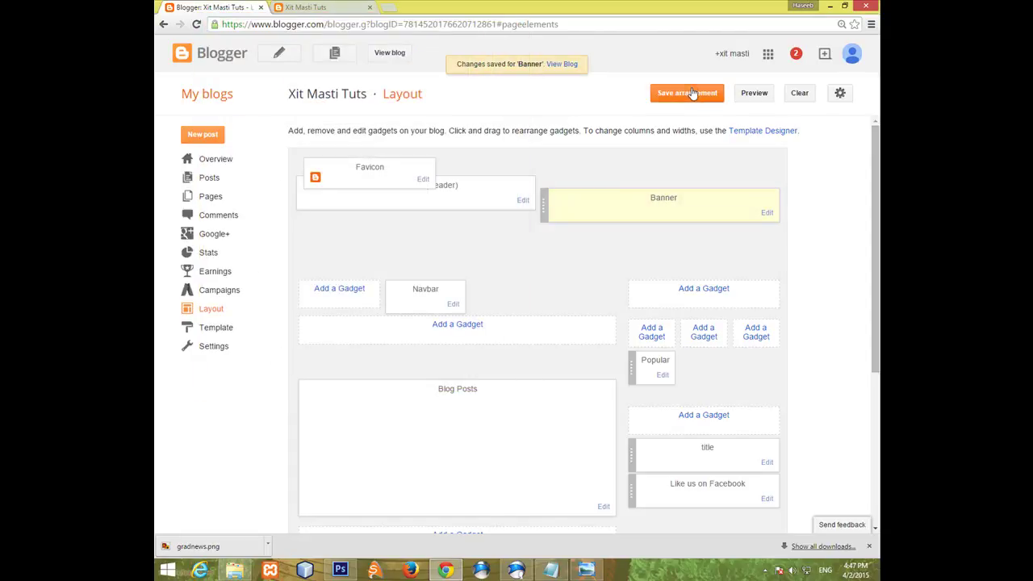
- Save the layout arrangement, reopen the blog to check the header and banner, and close the older blog tab
click(690, 93)
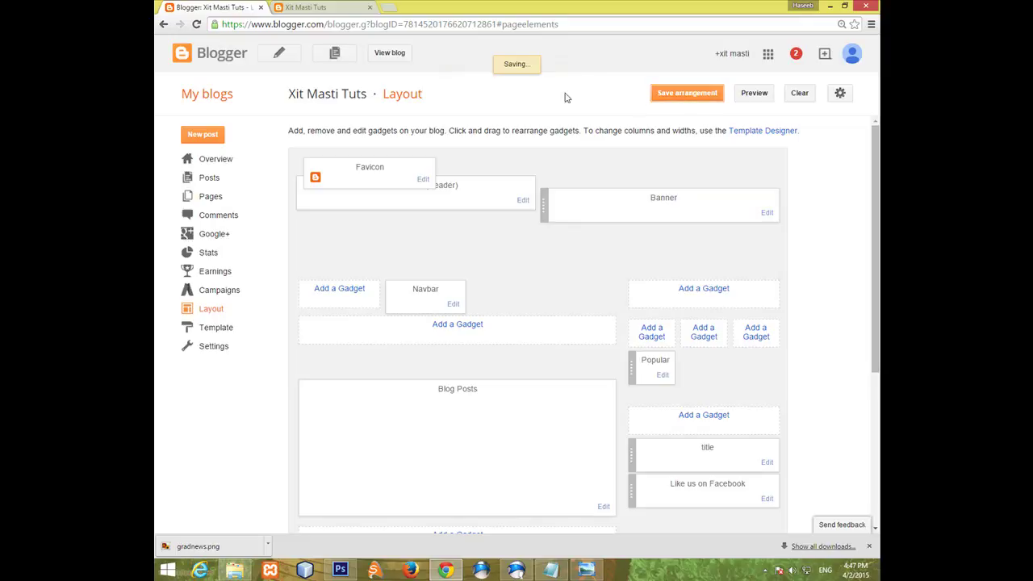
click(395, 54)
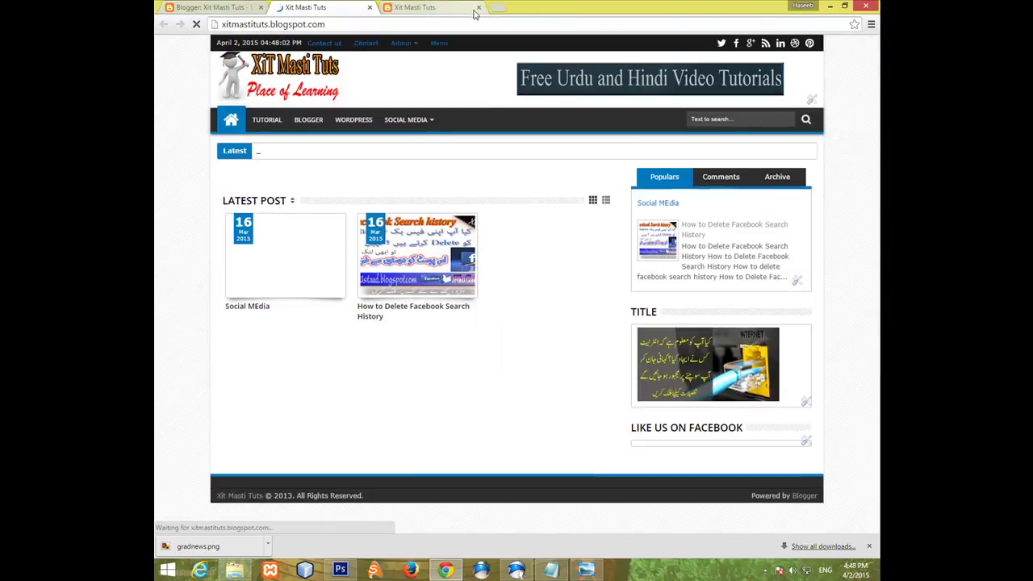
click(478, 8)
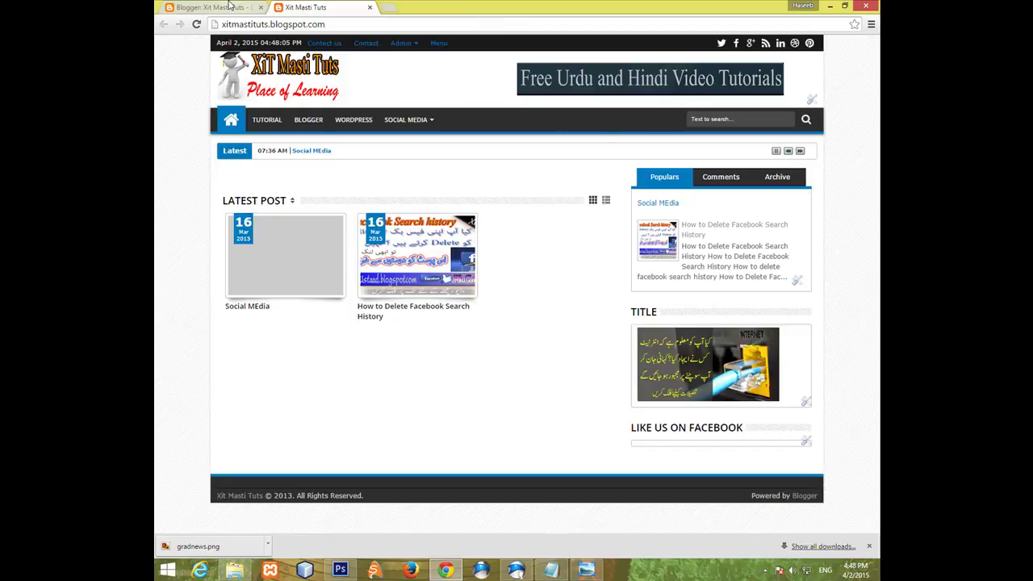
- Minimize Chrome and the logo image viewer to show the desktop
click(830, 5)
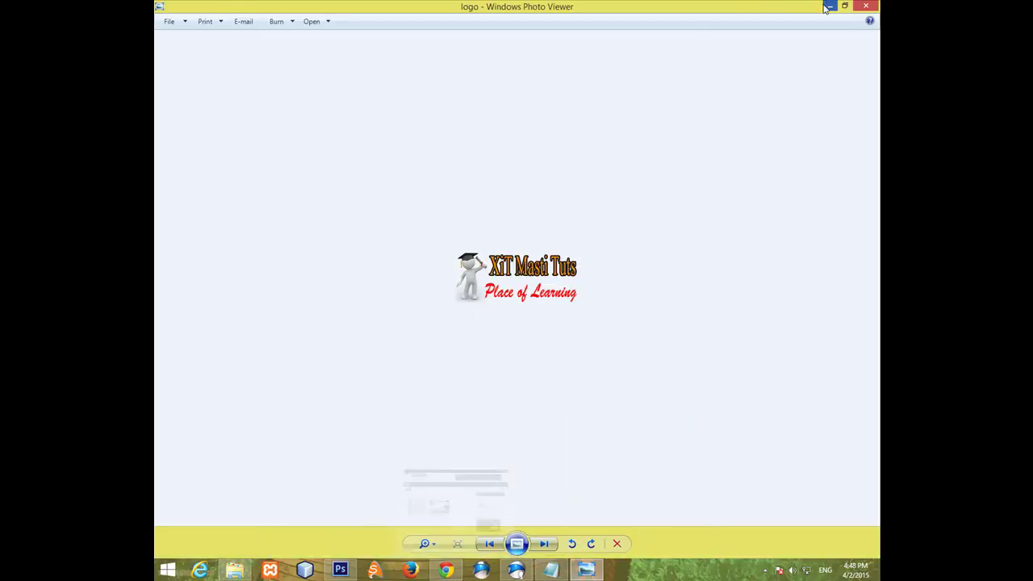
click(832, 6)
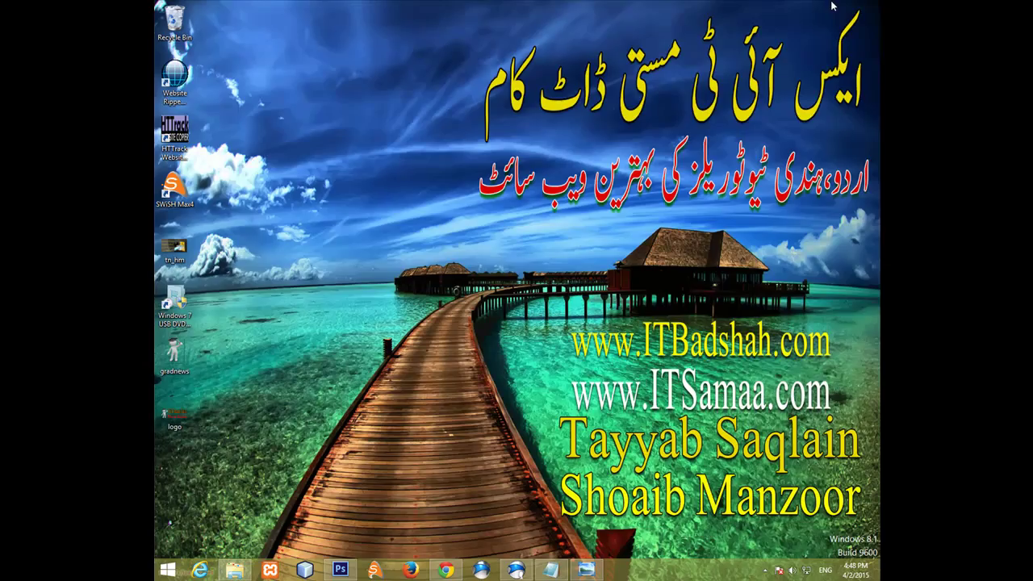